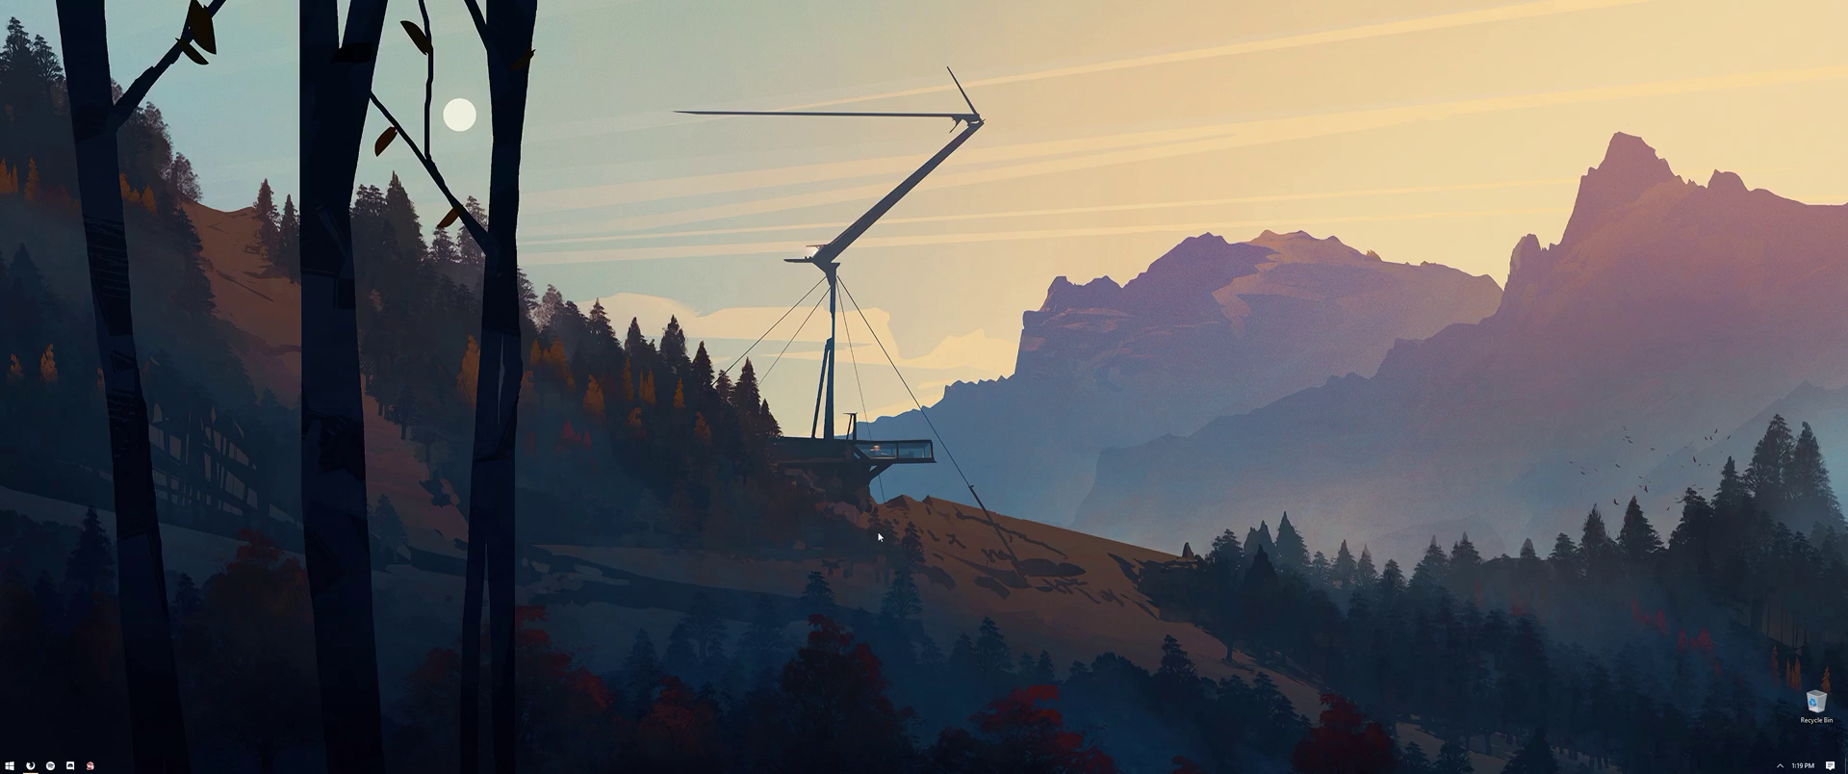
Review the arcdps web page from the installation notes down to the changes list and download section
click(31, 765)
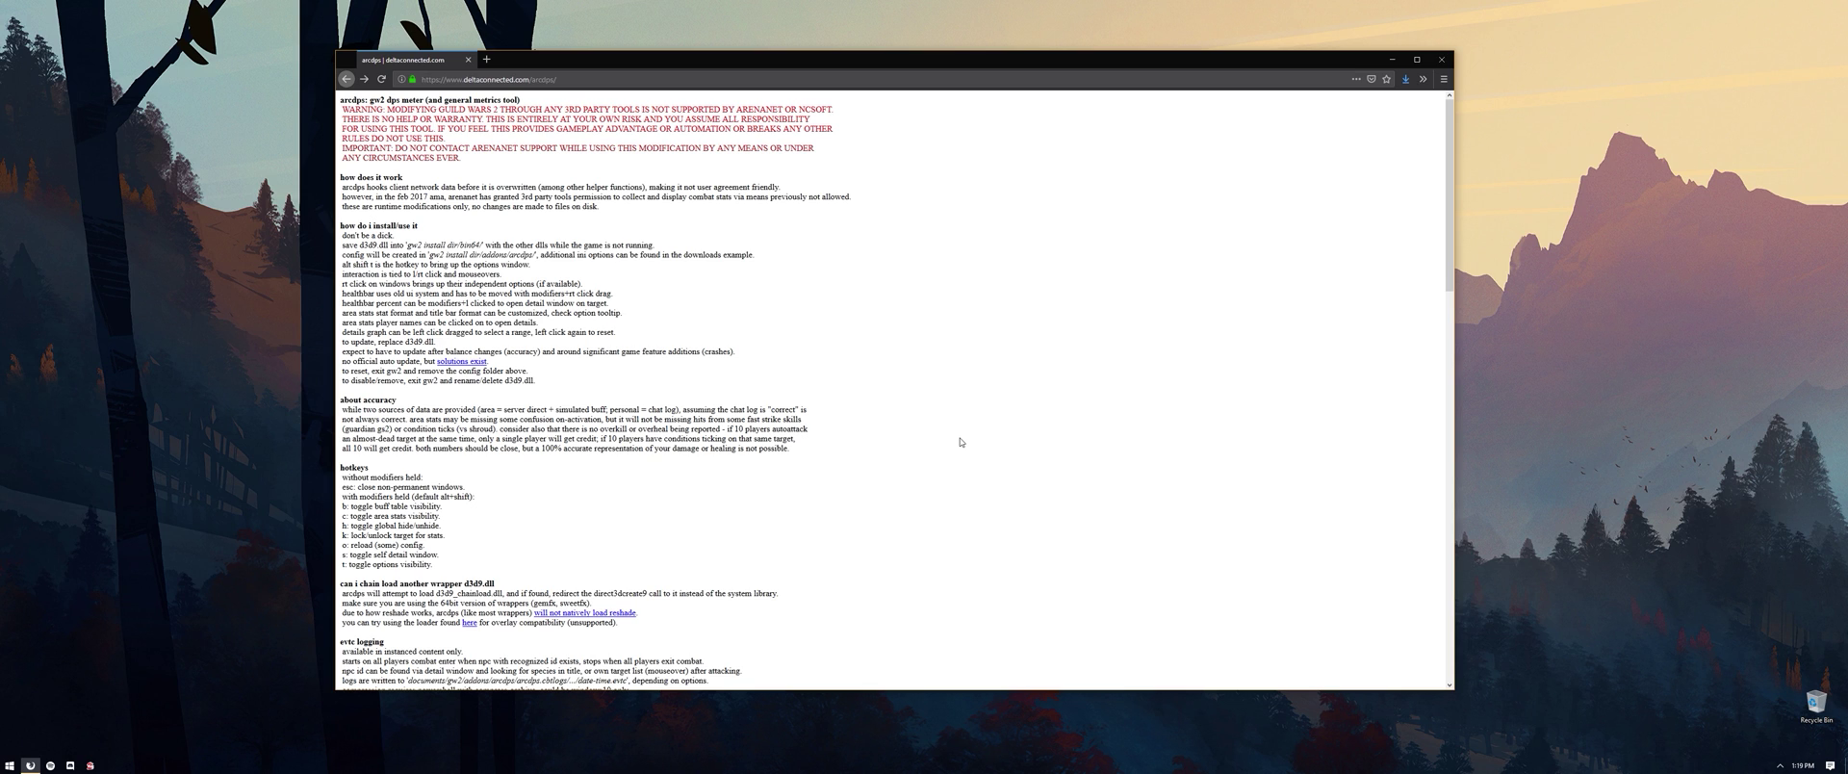
scroll(960, 442, down, 15)
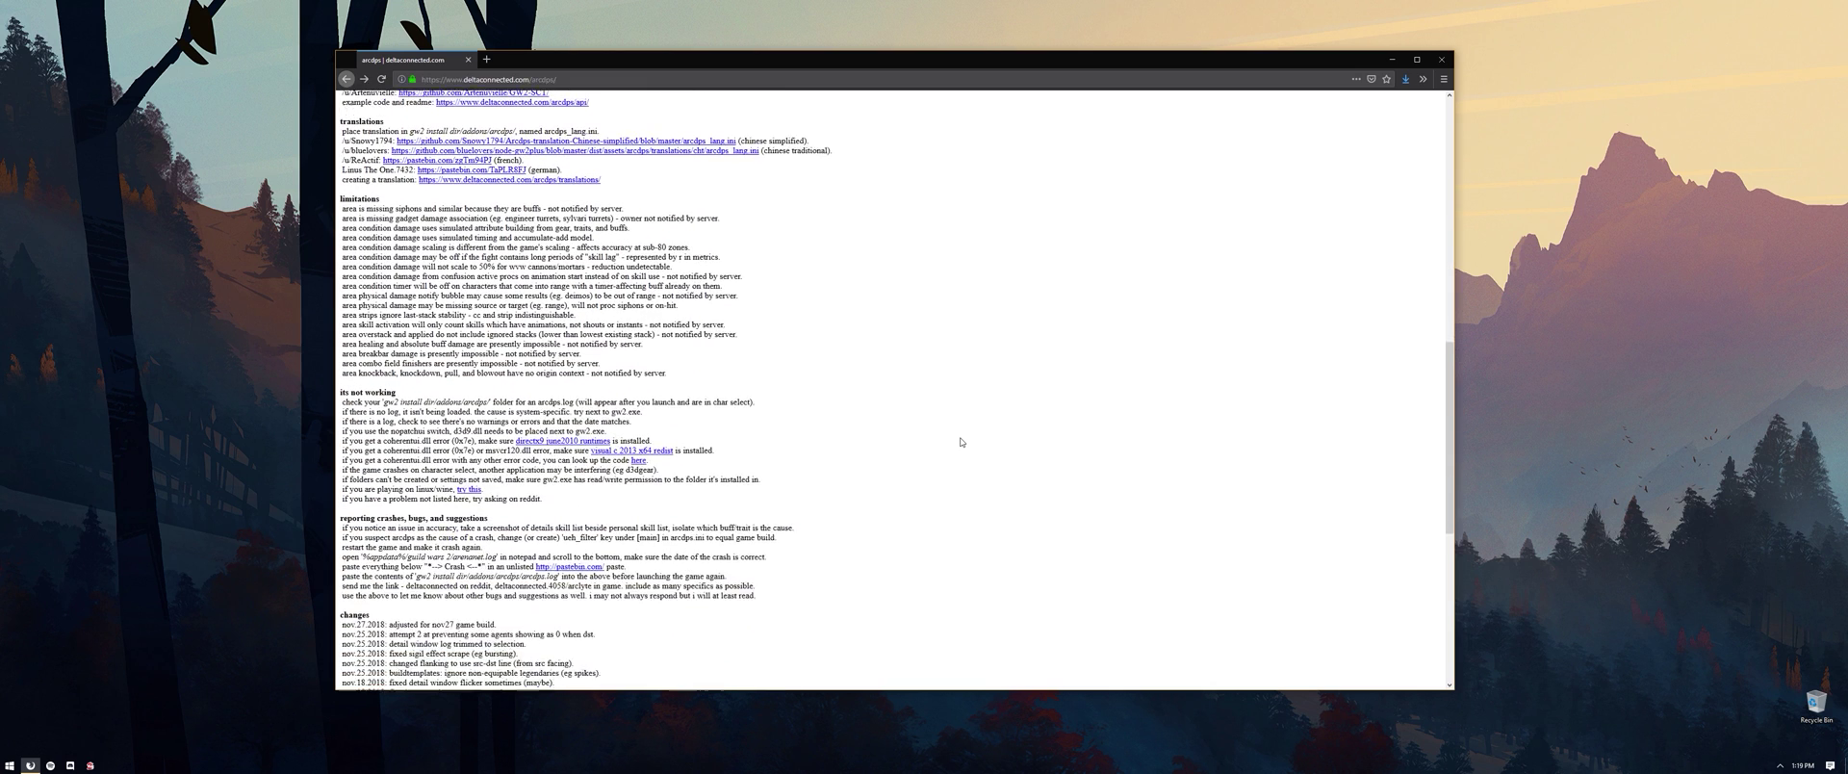
scroll(960, 441, down, 5)
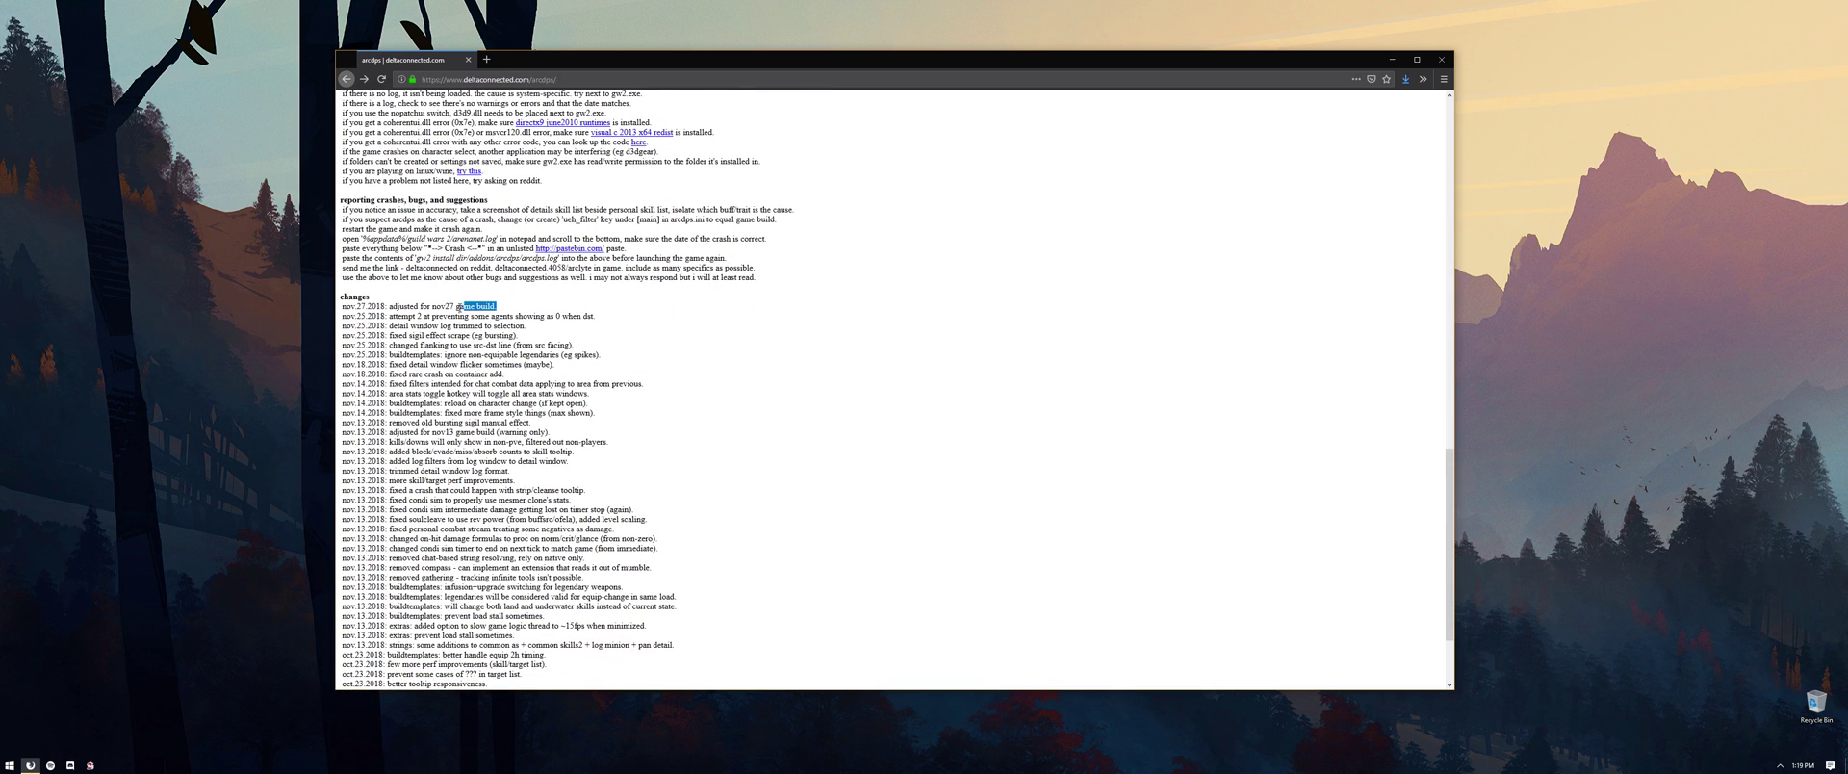
drag(337, 316, 330, 310)
click(626, 305)
scroll(626, 302, down, 2)
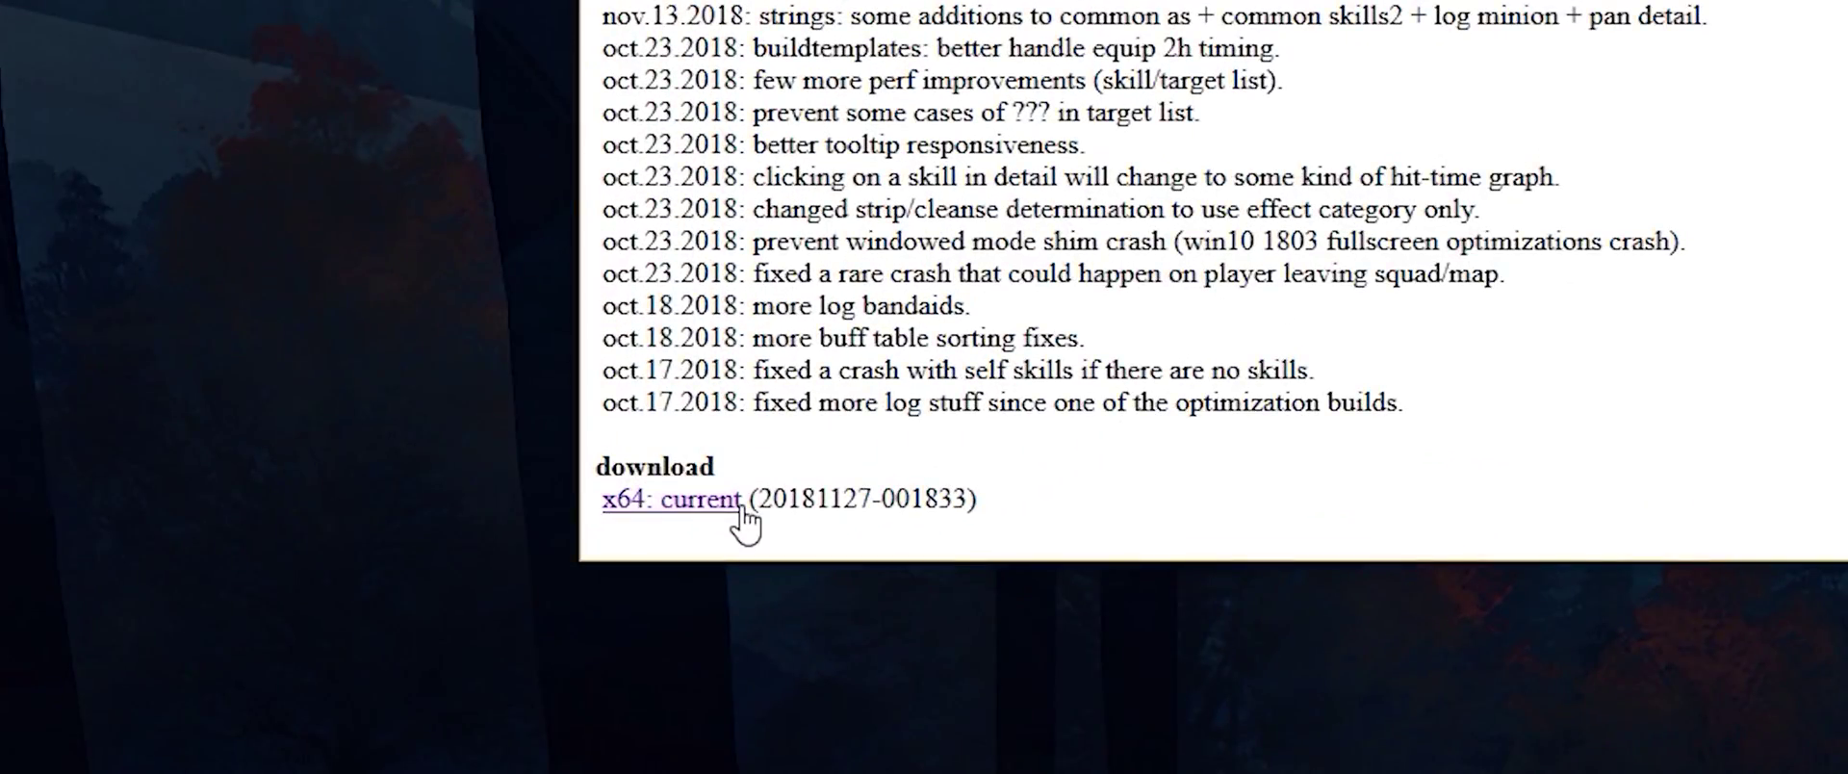
Open the current x64 download listing and save the d3d9.dll file
click(744, 511)
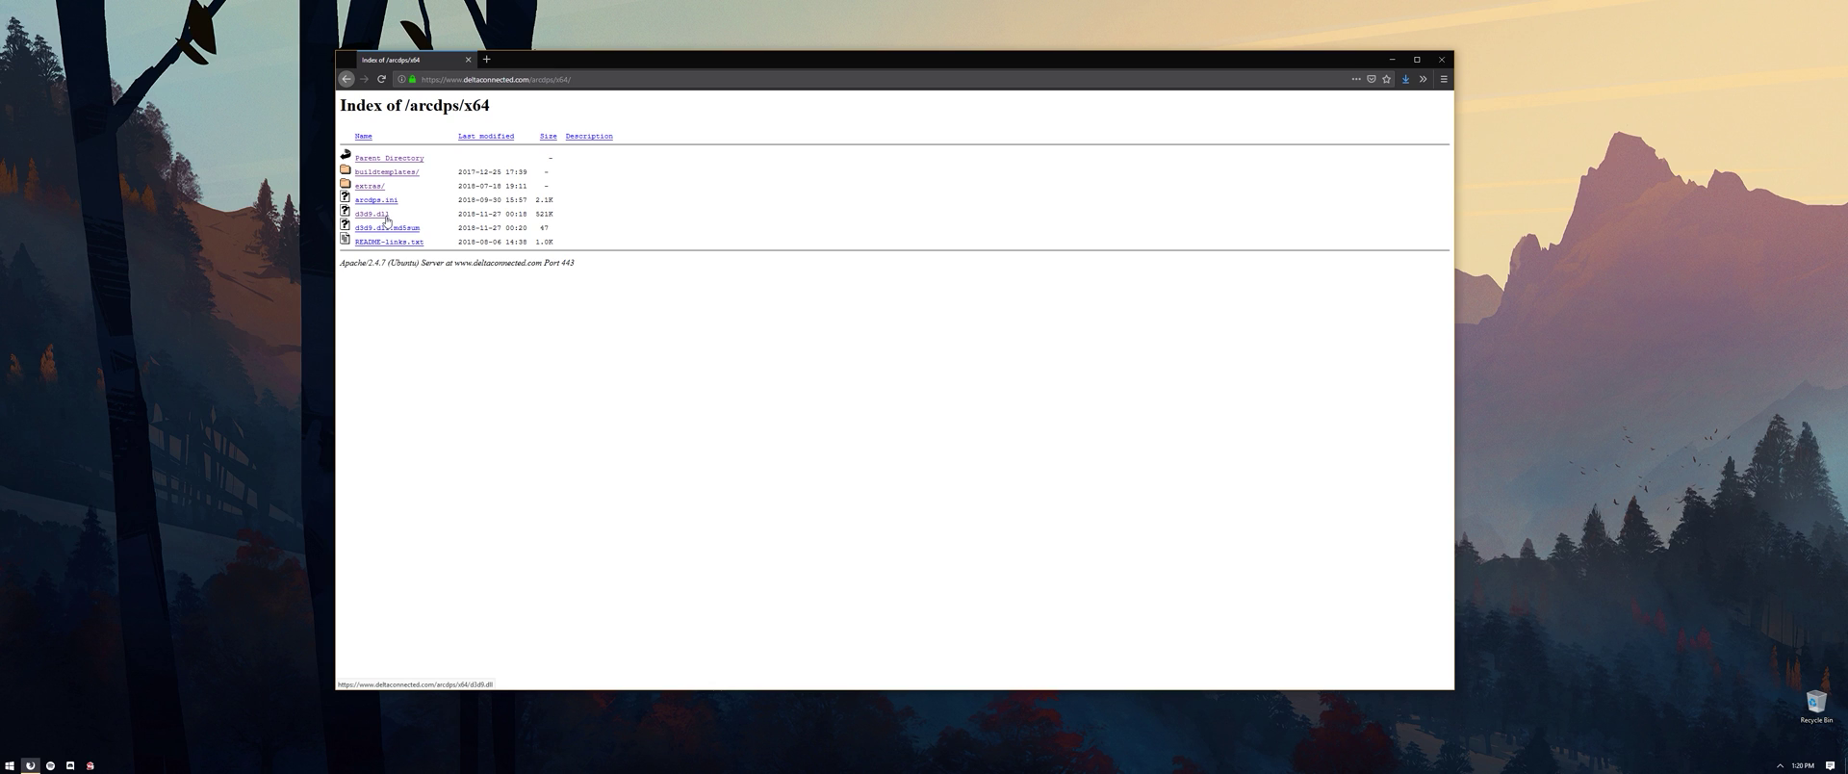
click(387, 220)
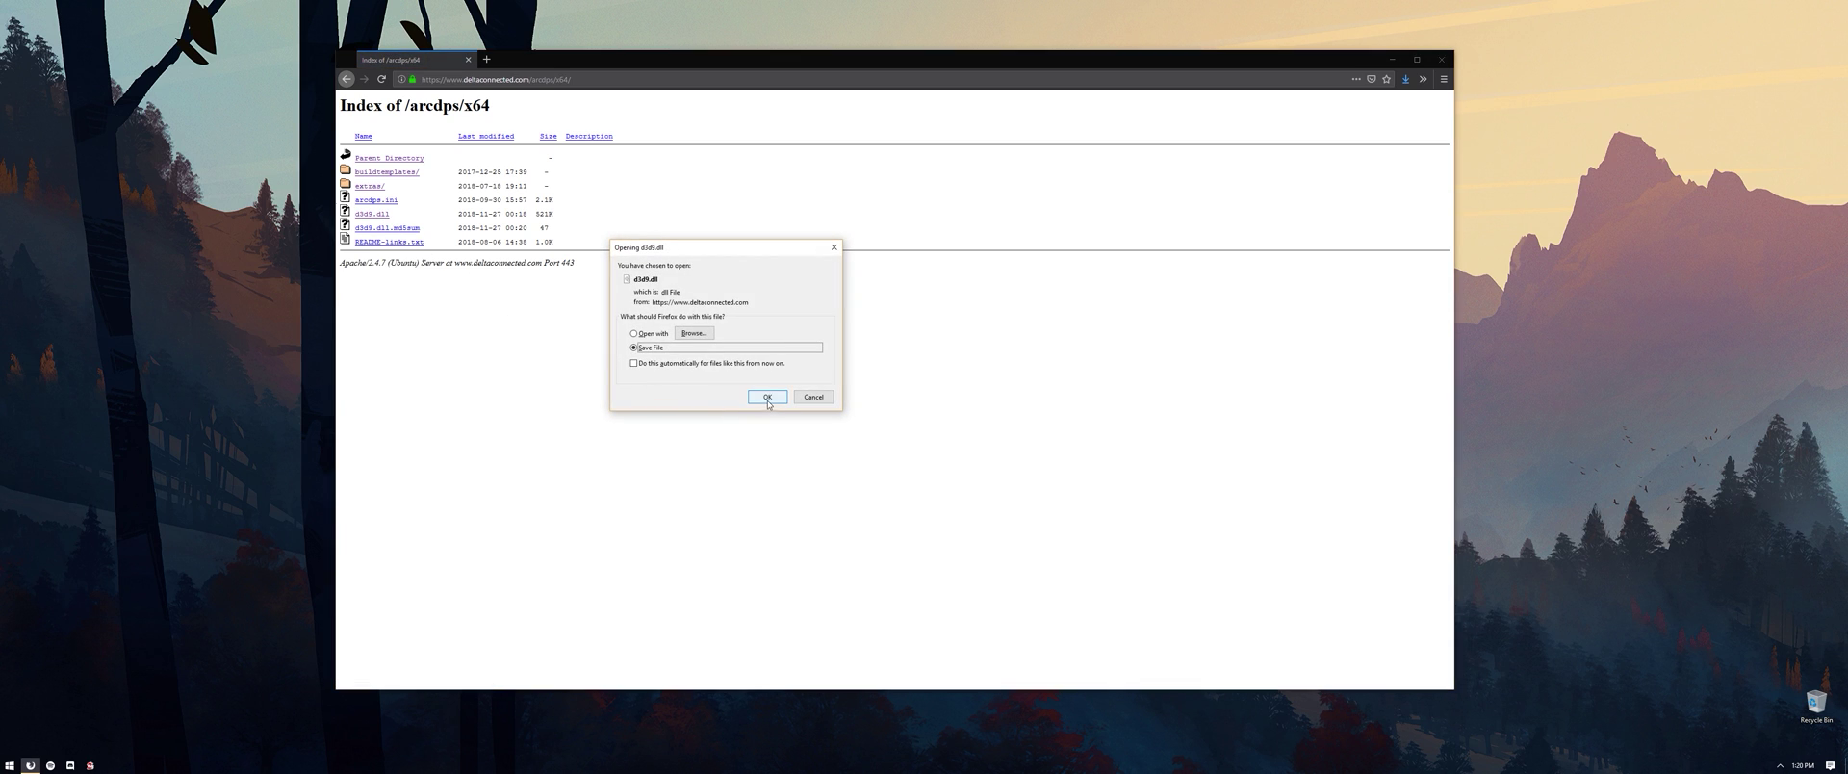
click(768, 402)
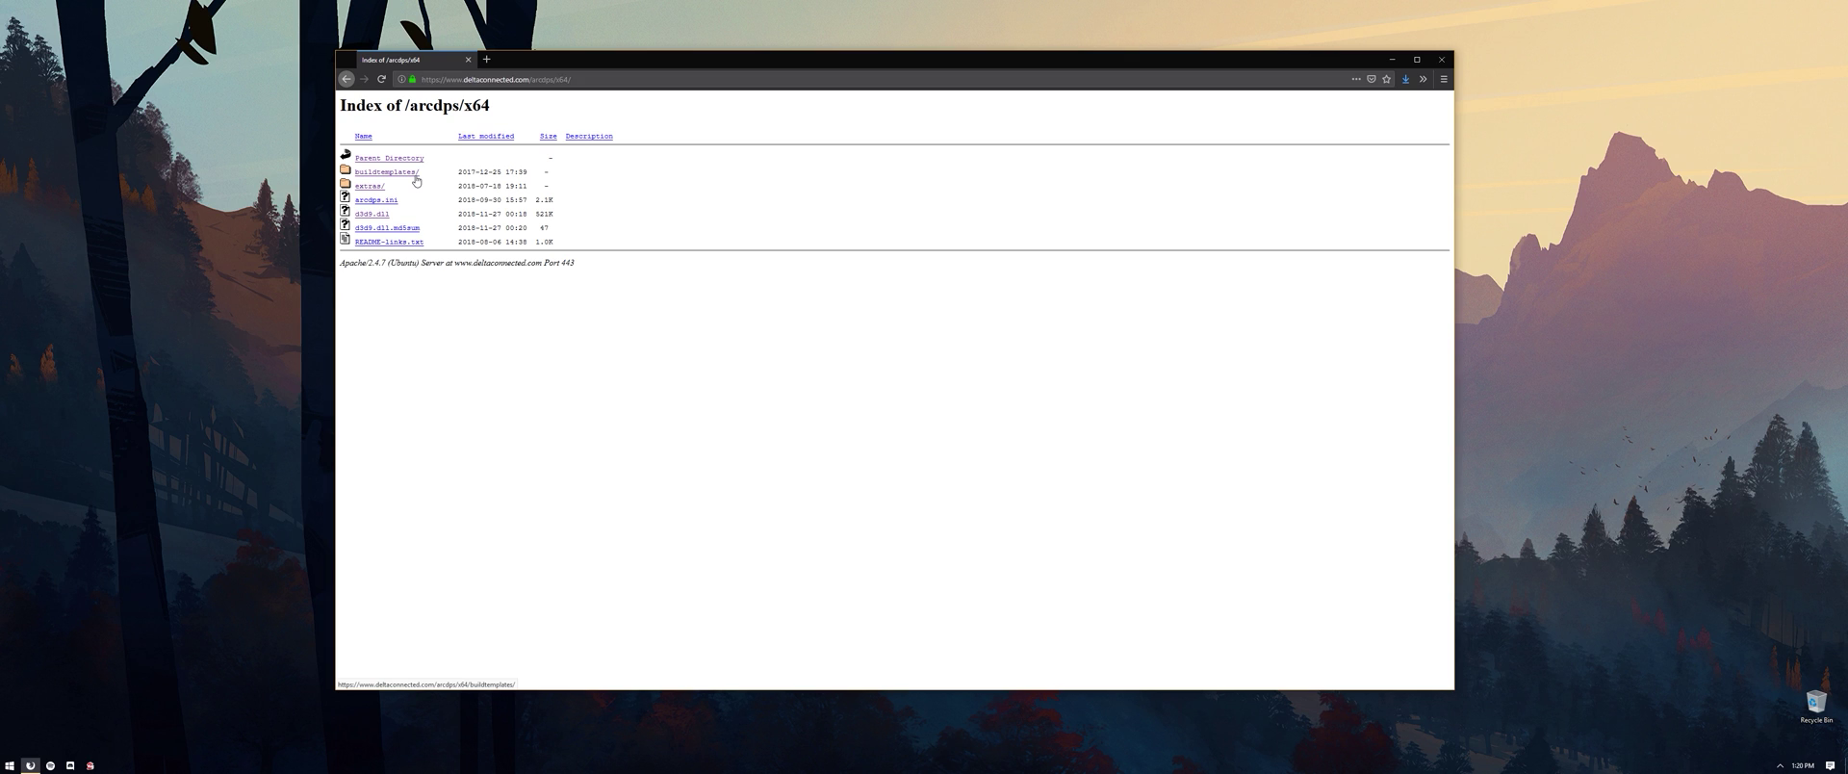
Save d3d9_arcdps_buildtemplates.dll from the buildtemplates folder of the x64 listing
click(416, 179)
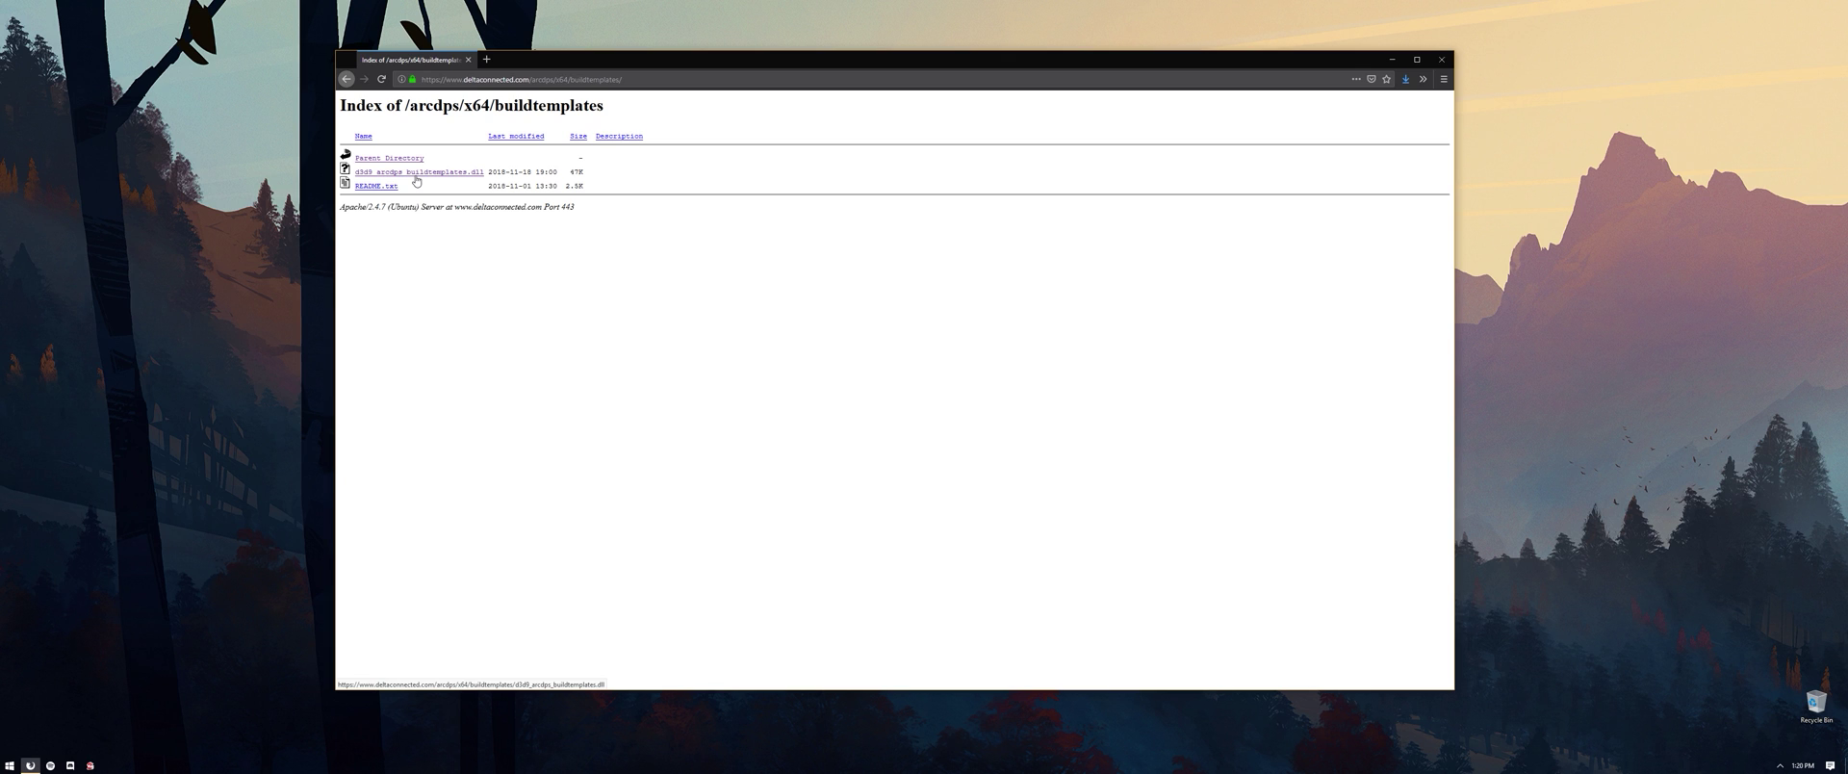
click(416, 179)
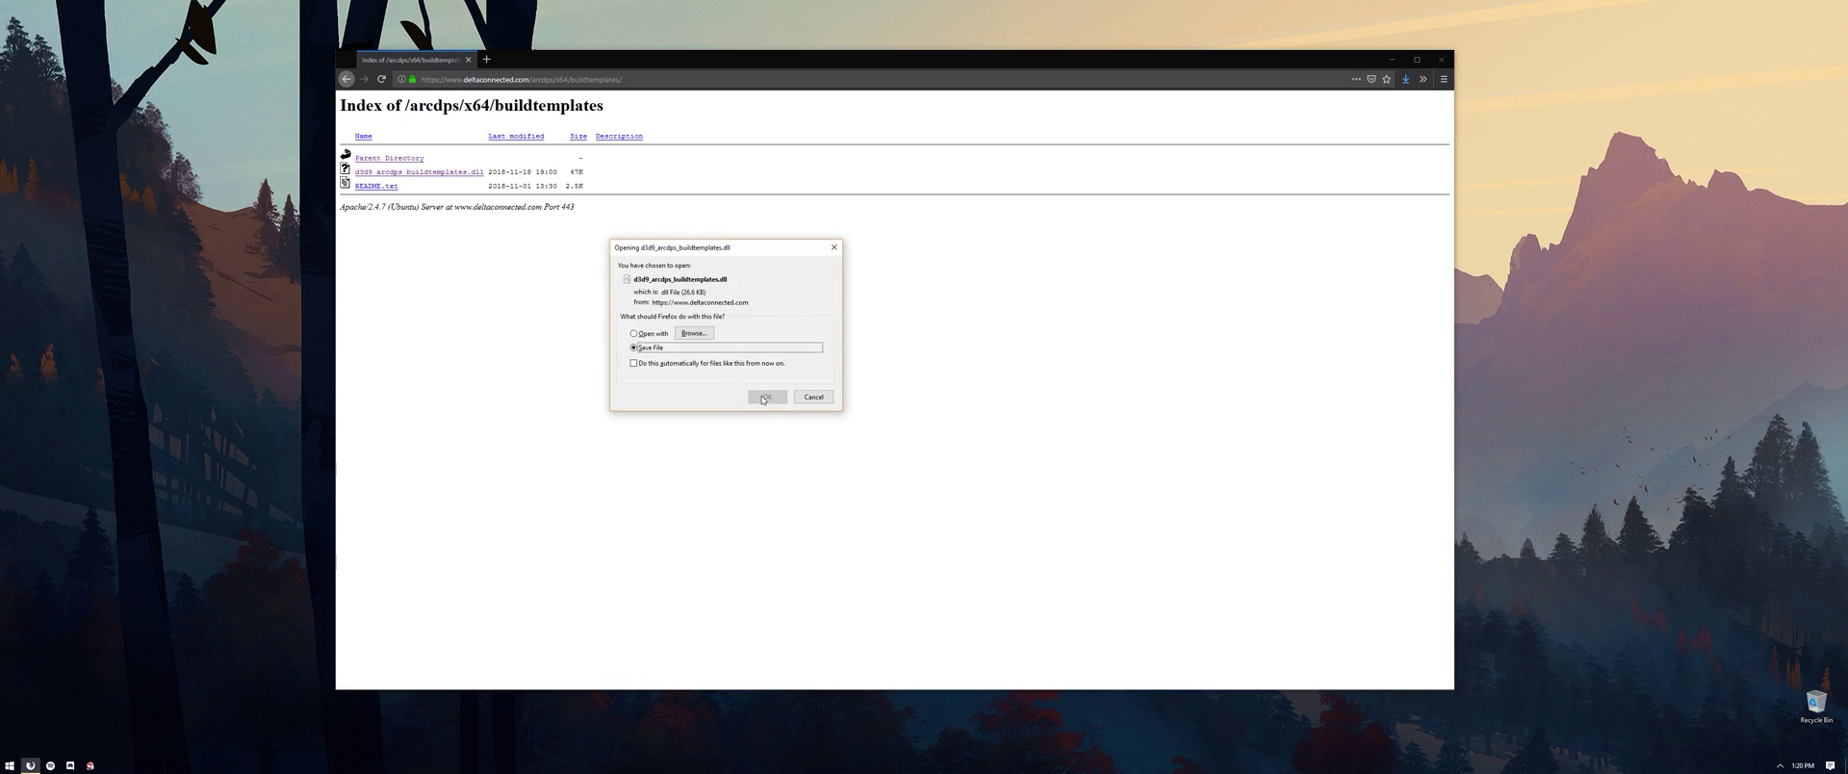
click(643, 348)
click(768, 397)
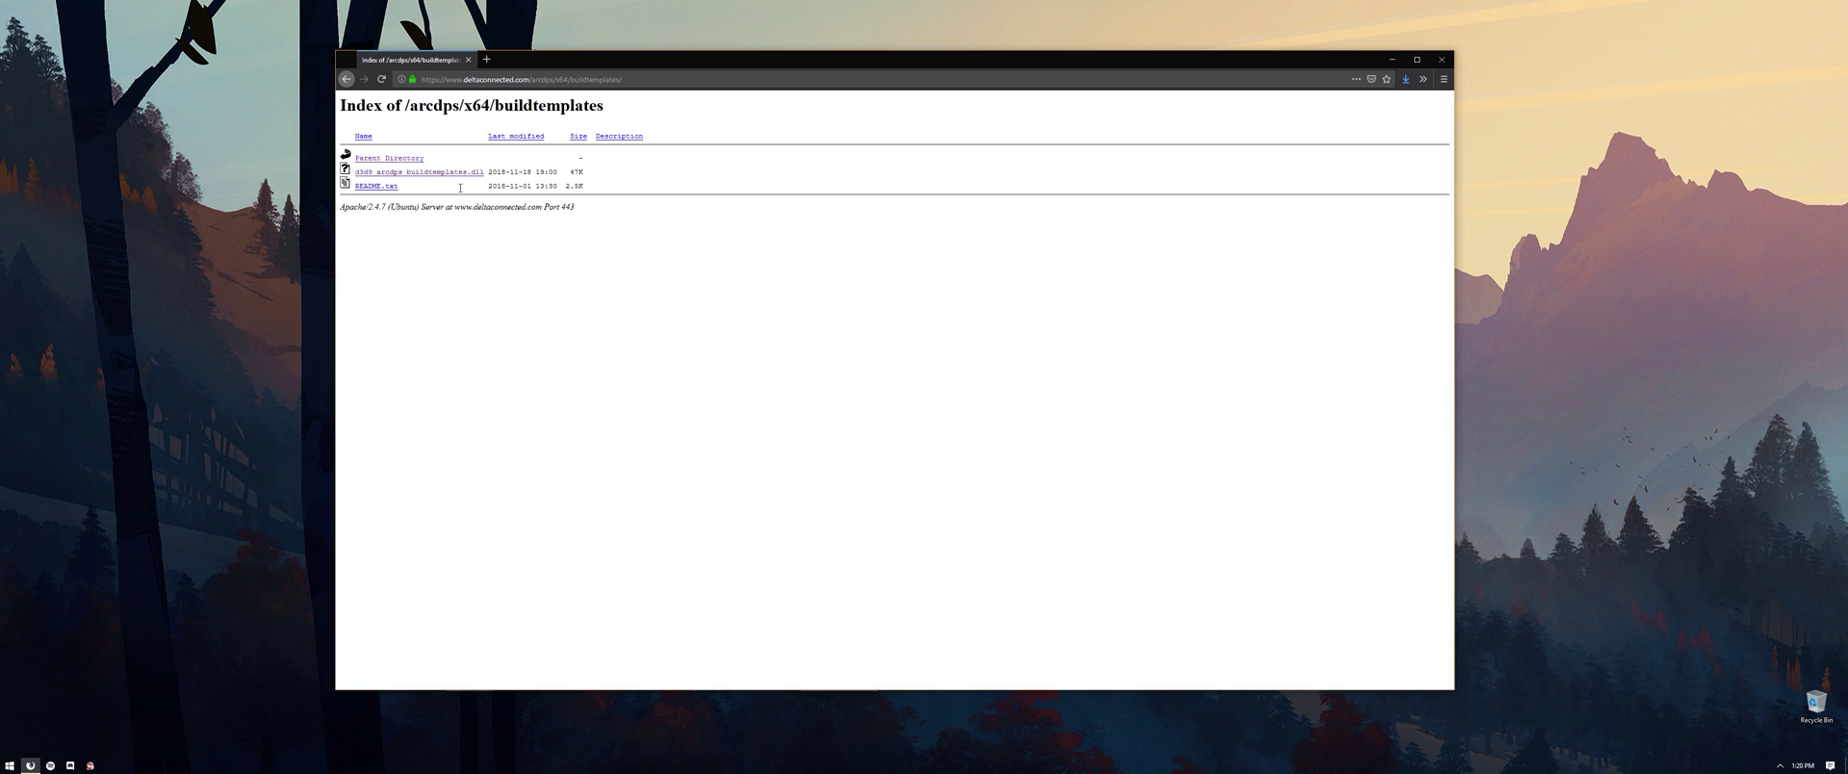
Return to the parent directory and save d3d9_arcdps_extras.dll from the extras folder
click(408, 159)
click(372, 187)
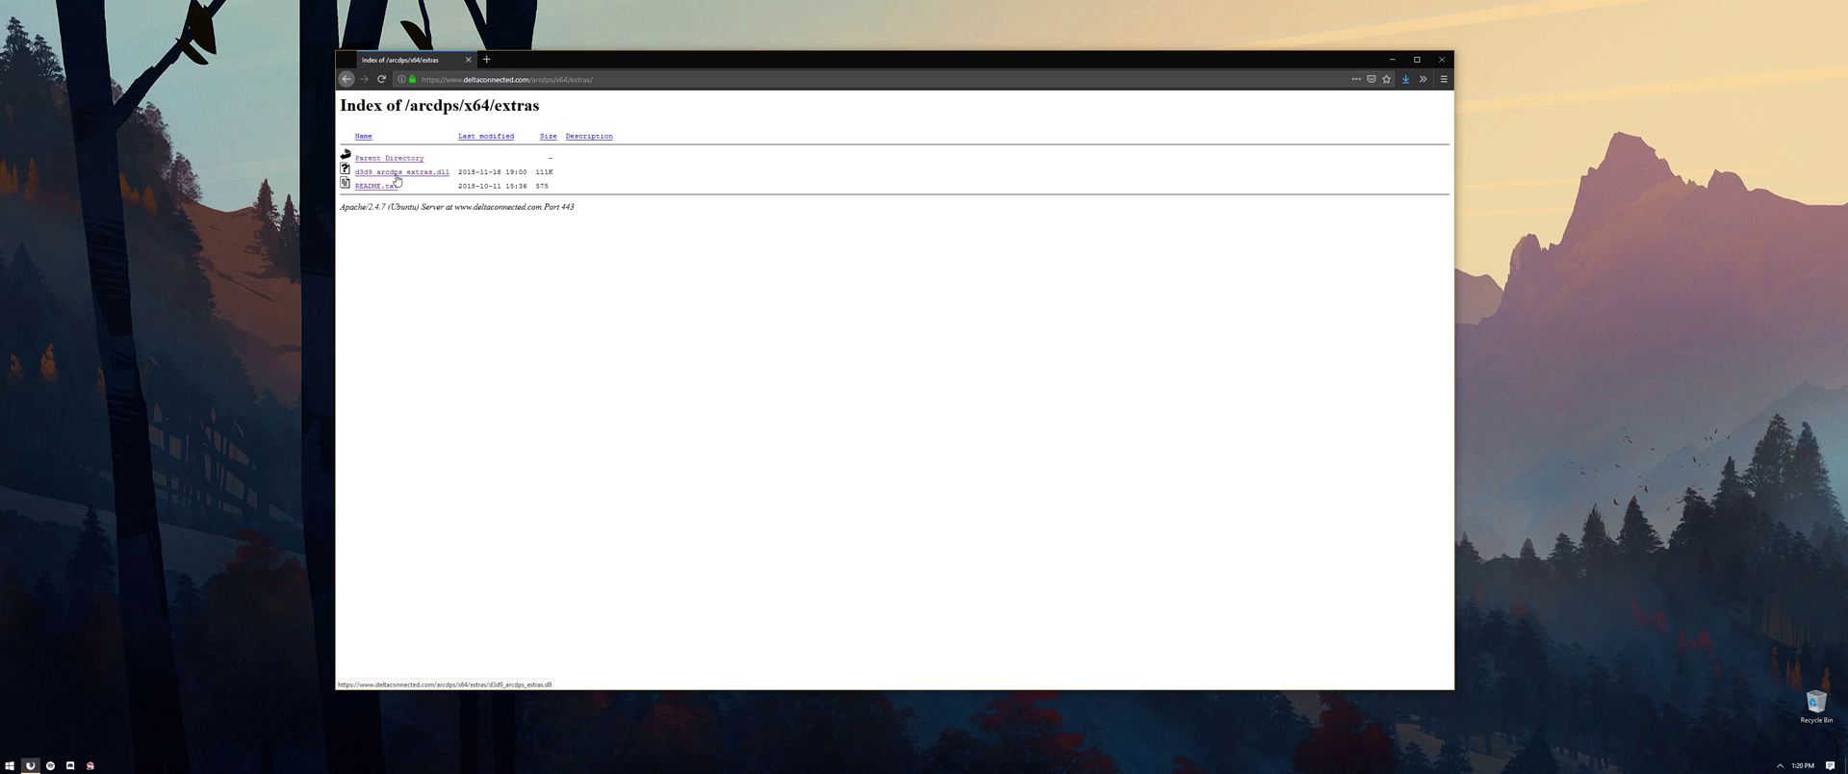
click(397, 173)
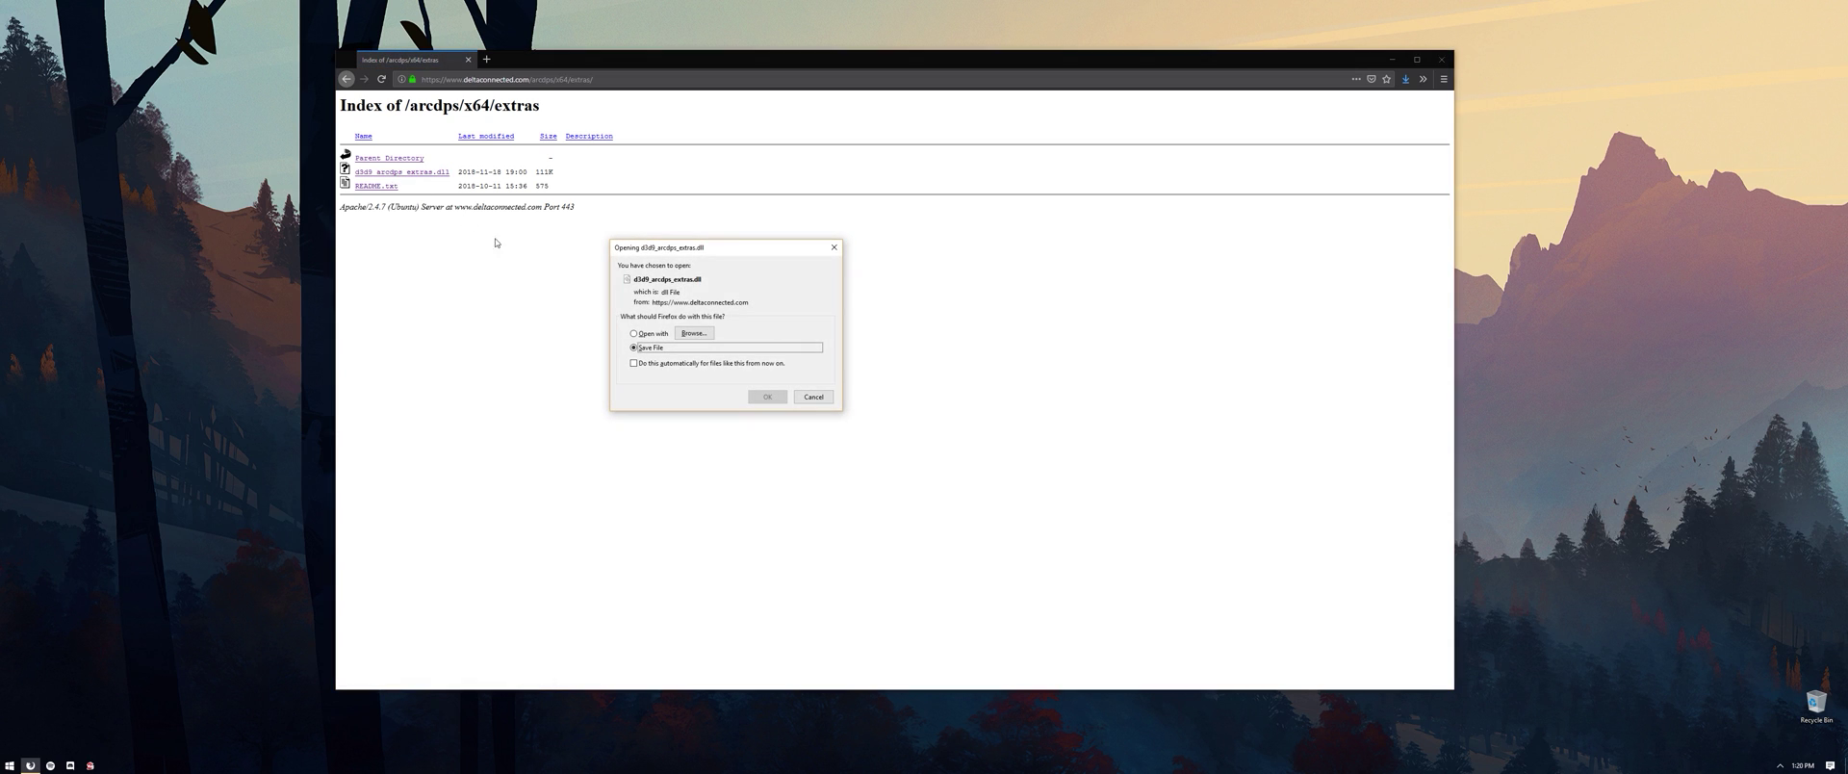
click(767, 397)
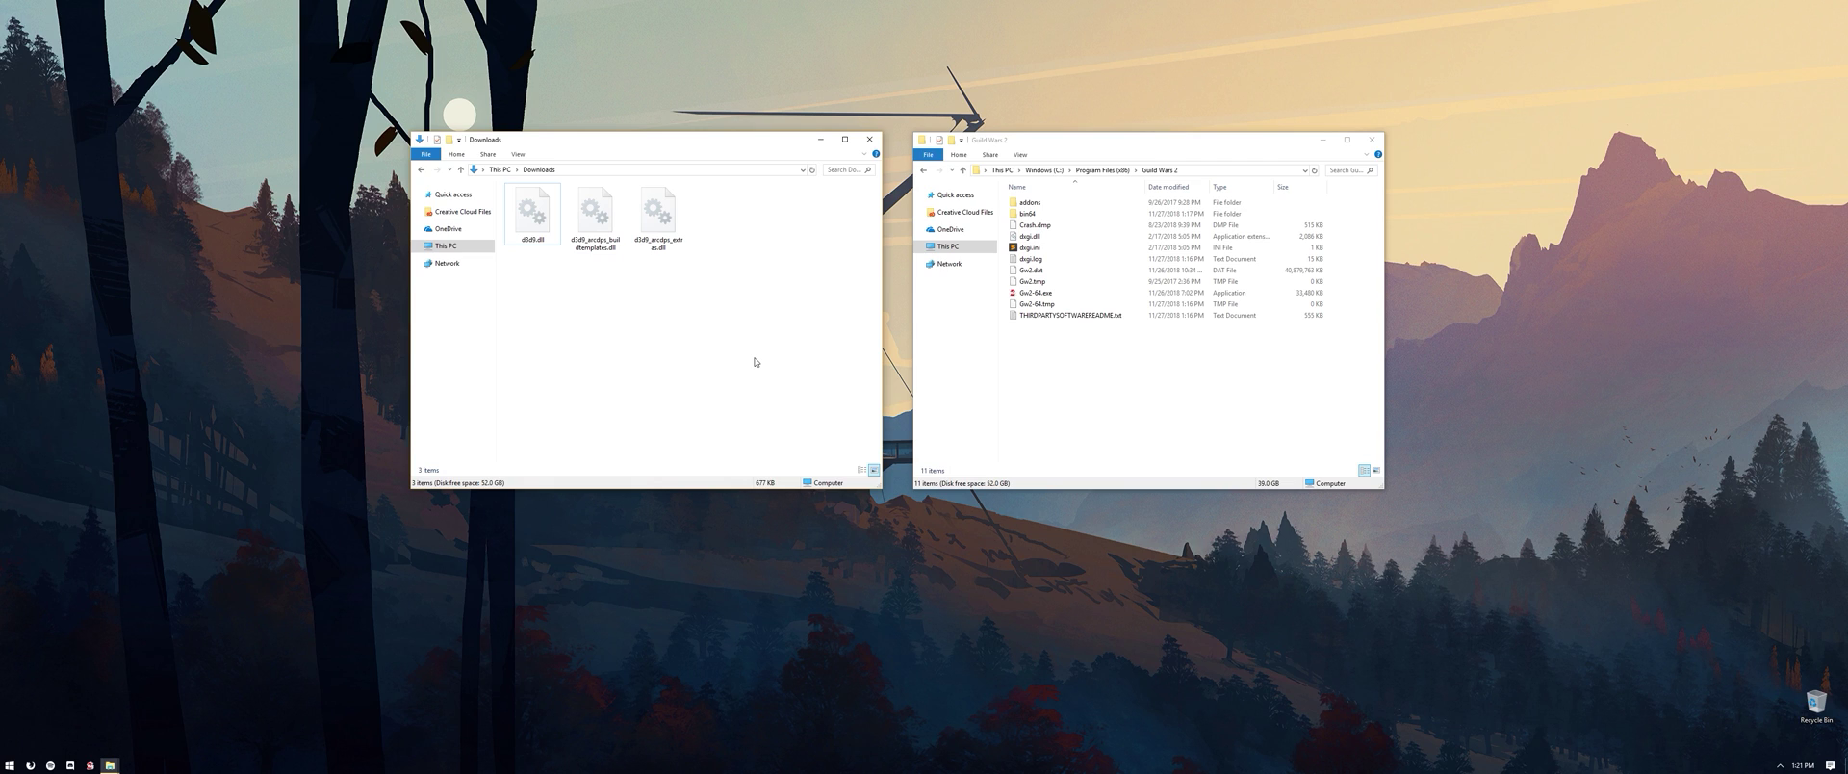
Move the three downloaded DLL files from Downloads into the bin64 folder of the Guild Wars 2 installation
double_click(1063, 213)
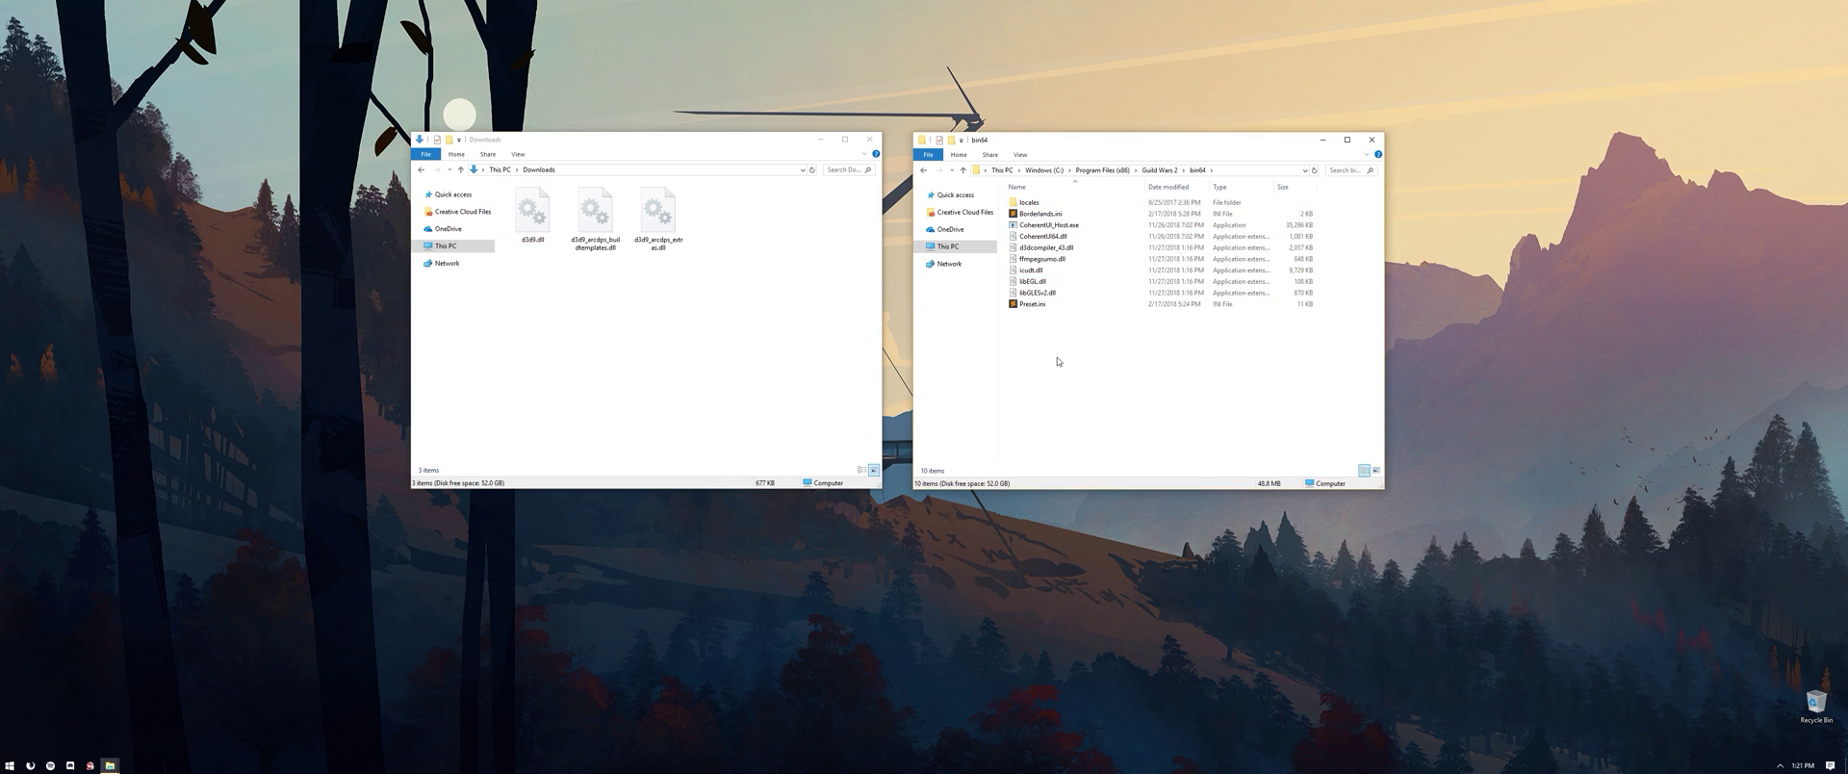
drag(683, 274, 1083, 372)
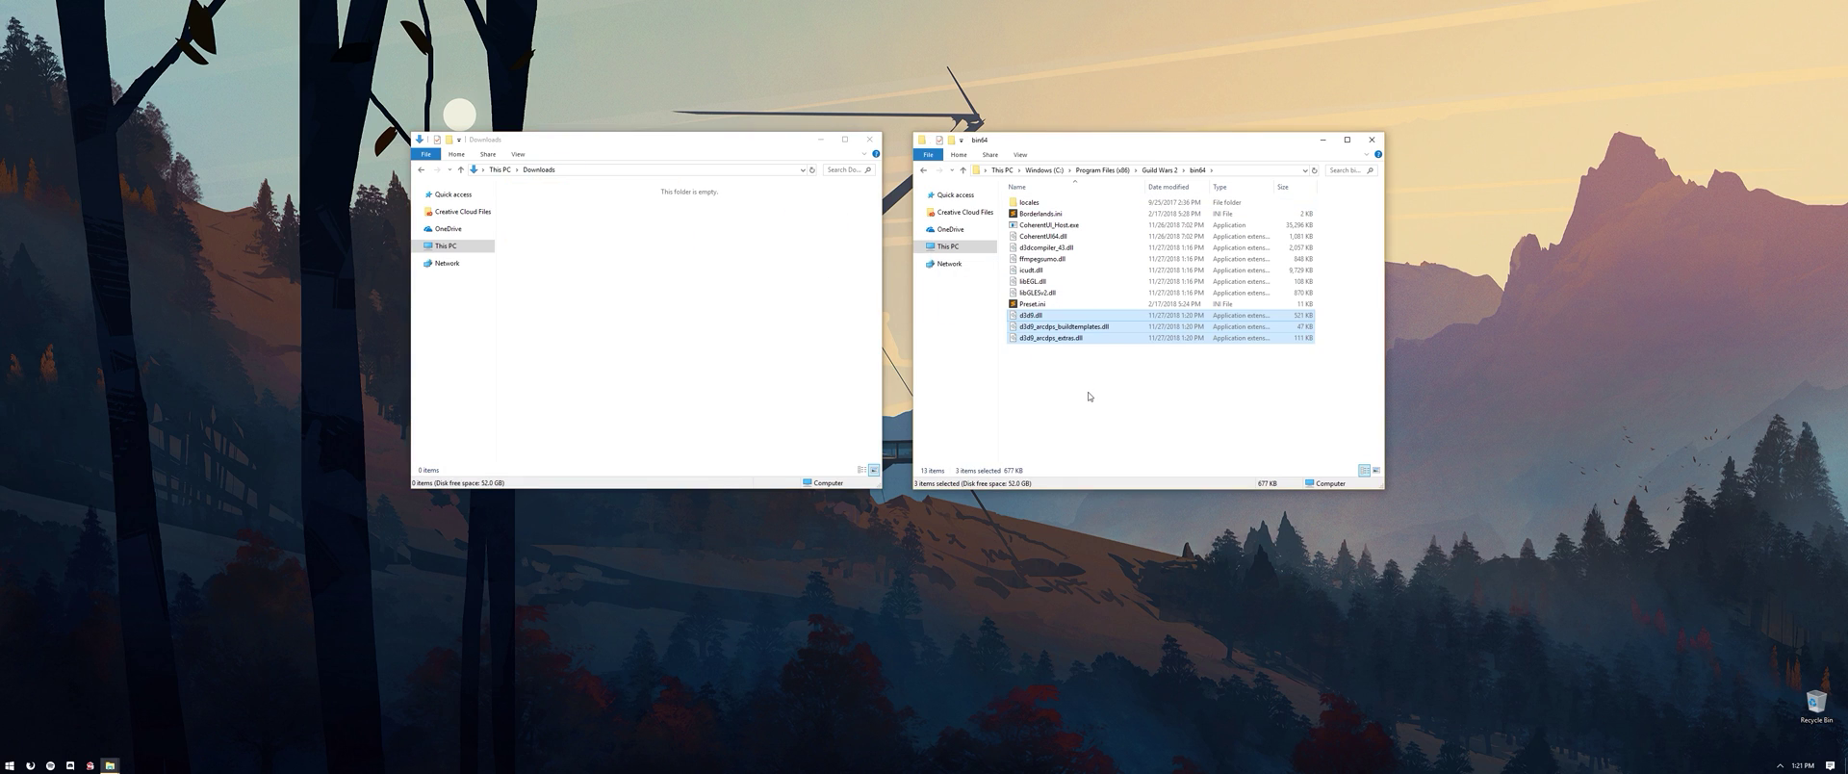
click(1089, 396)
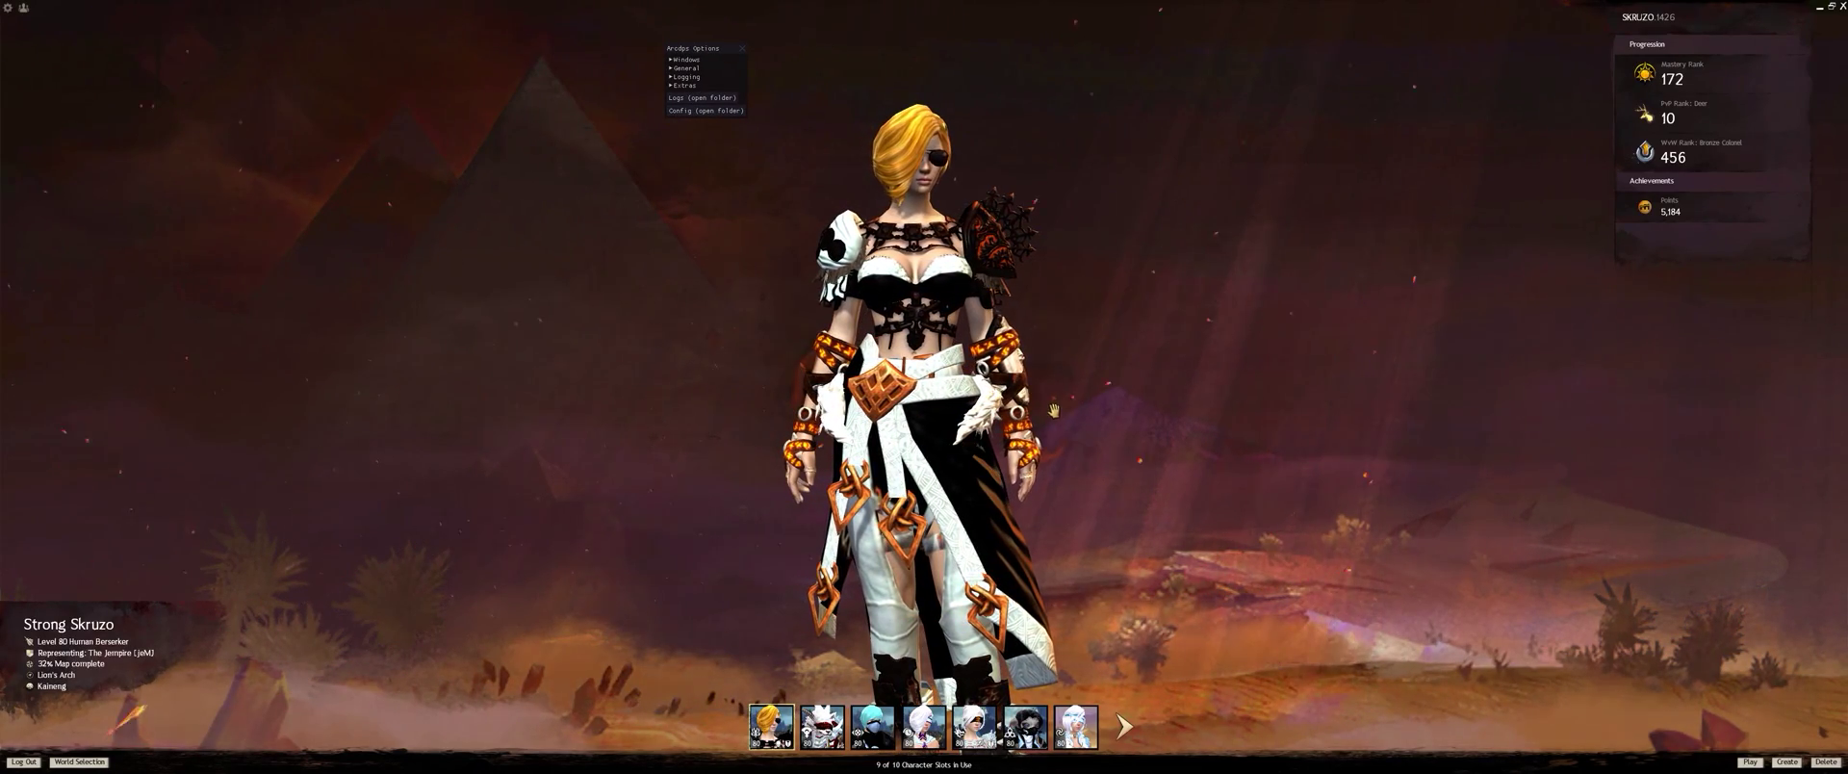
In Guild Wars 2, reposition the arcdps options window and enable the Area Stats and Healthbar windows
drag(699, 49, 716, 66)
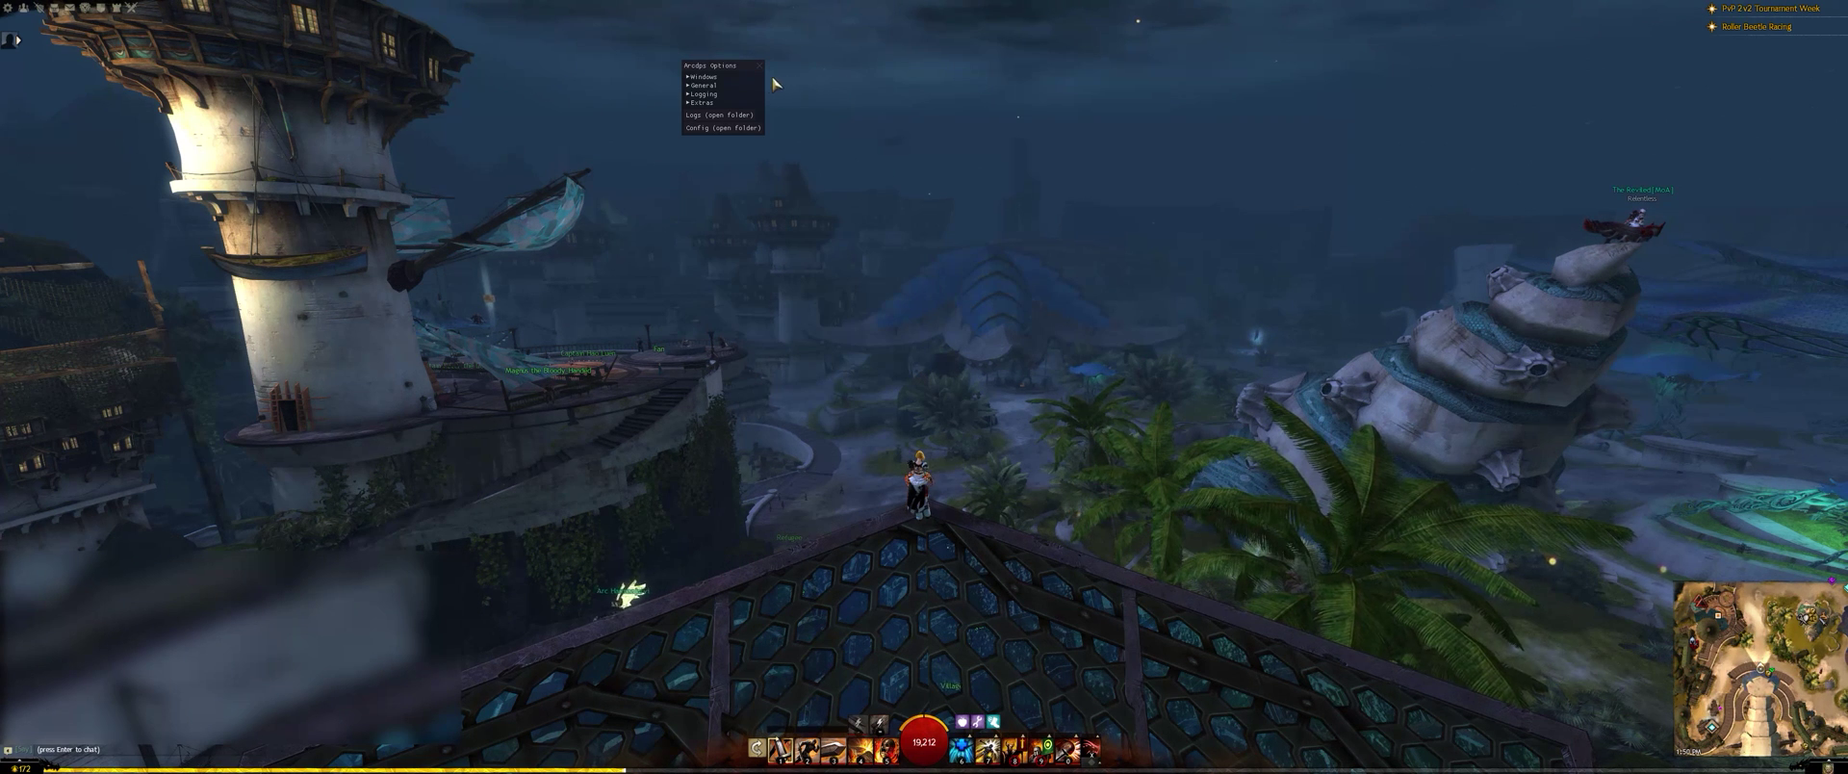
click(706, 77)
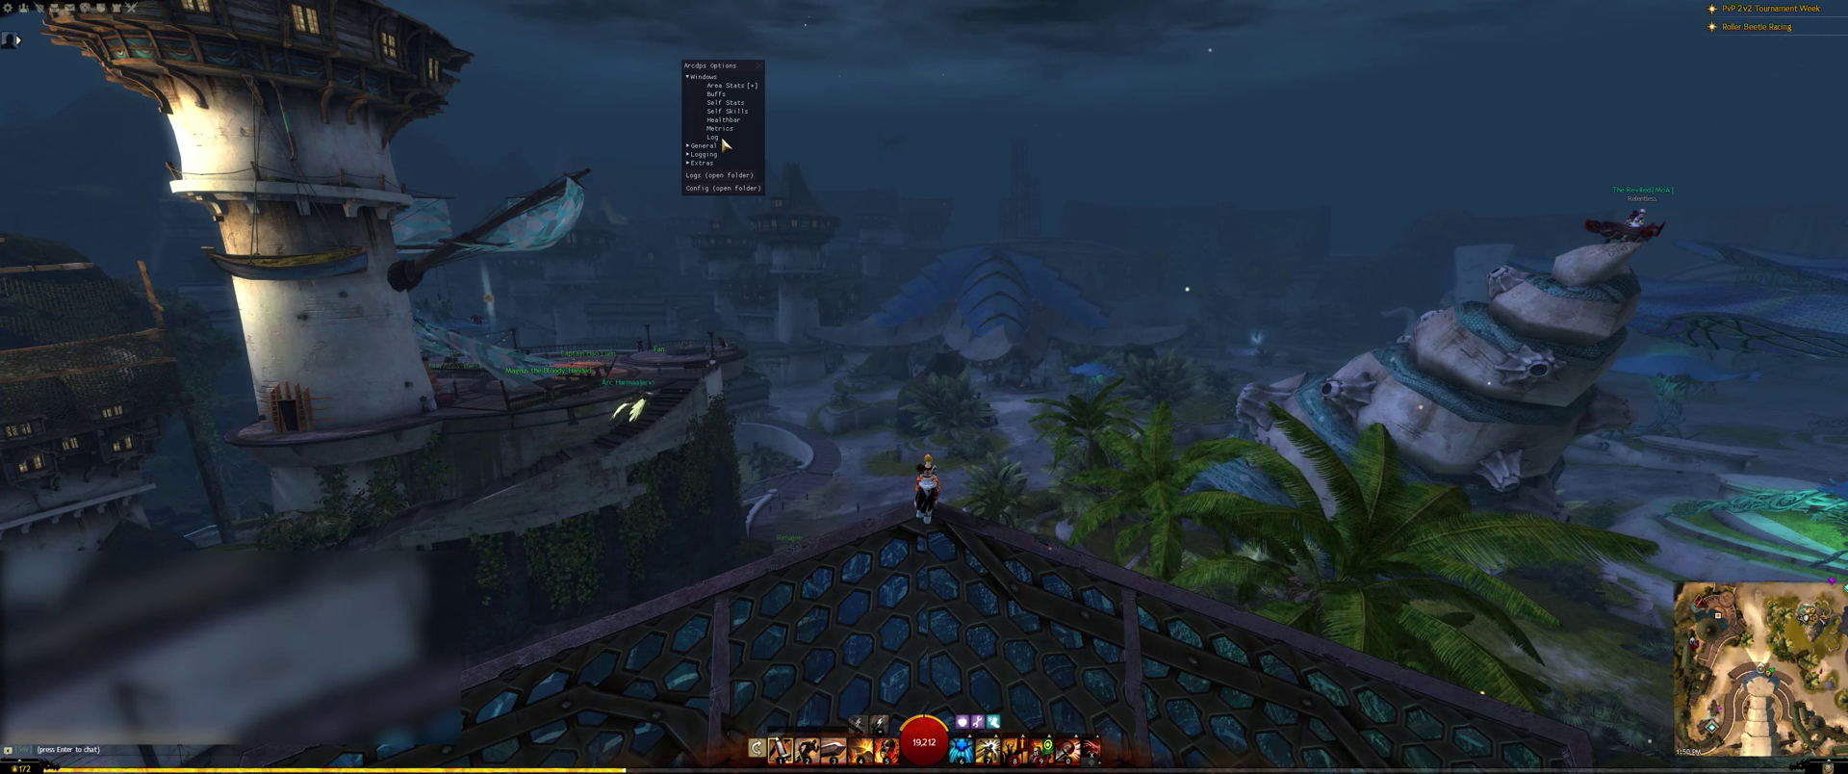
click(732, 87)
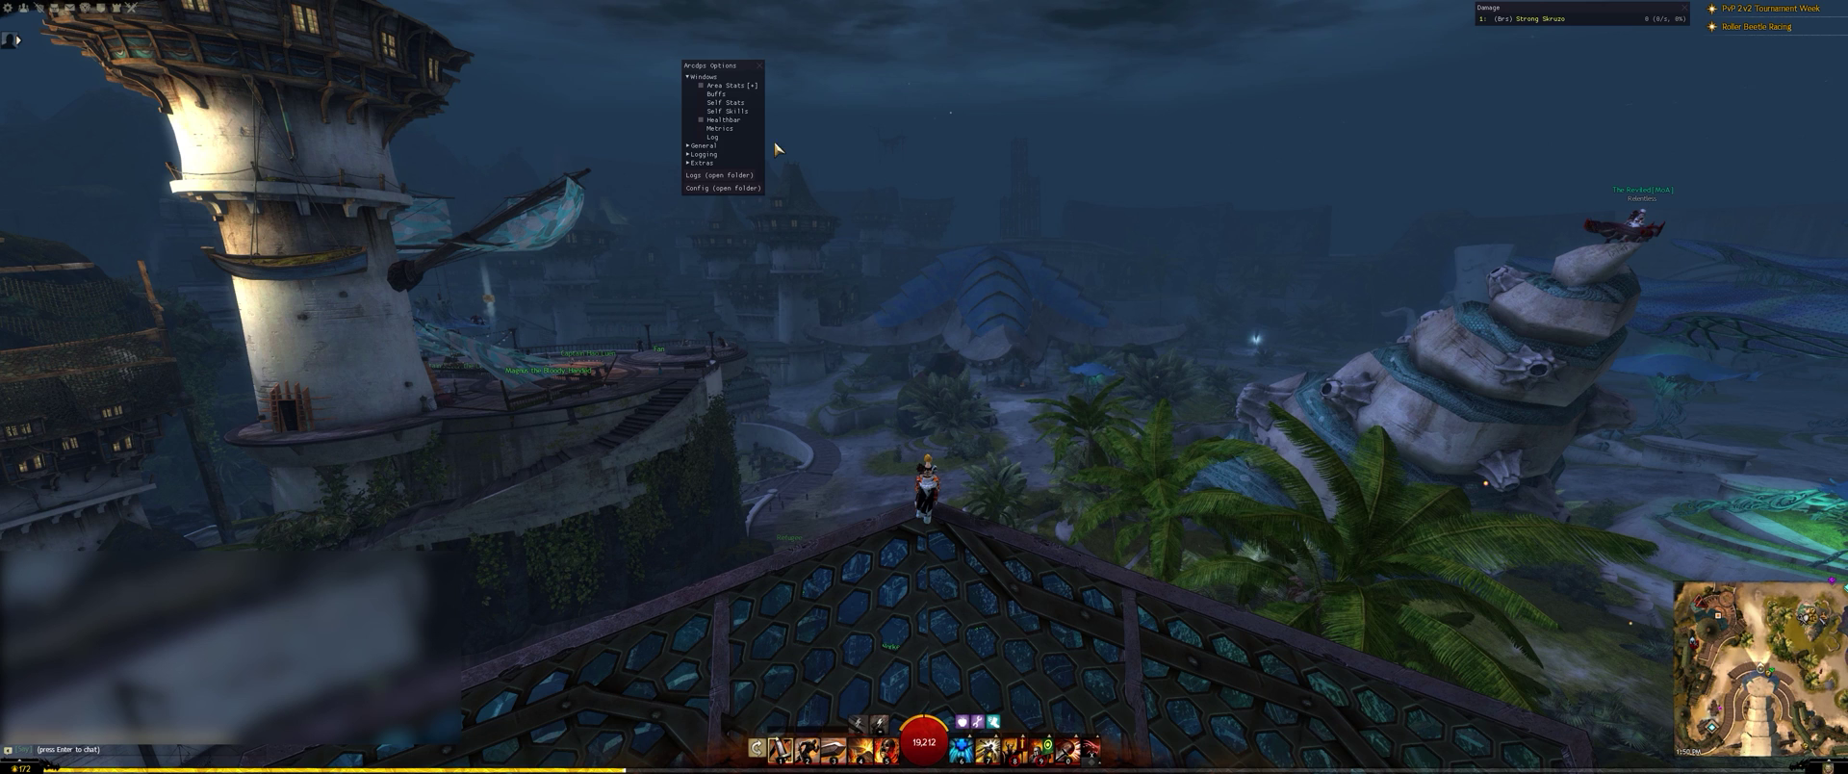
Examine the arcdps General and Logging options, and close the options window
click(724, 147)
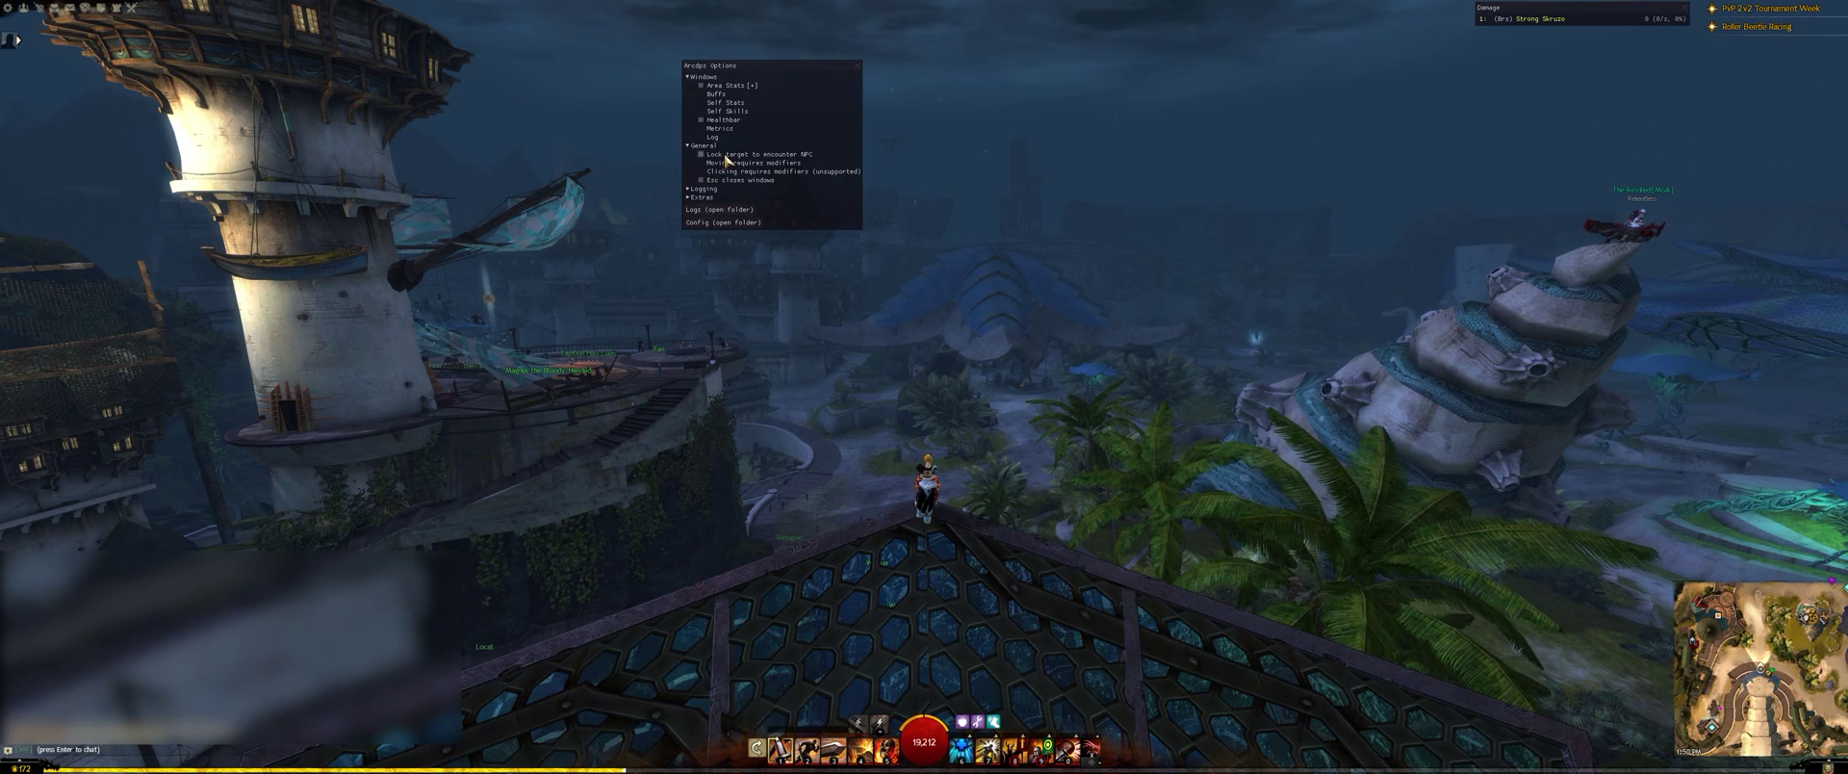
click(715, 189)
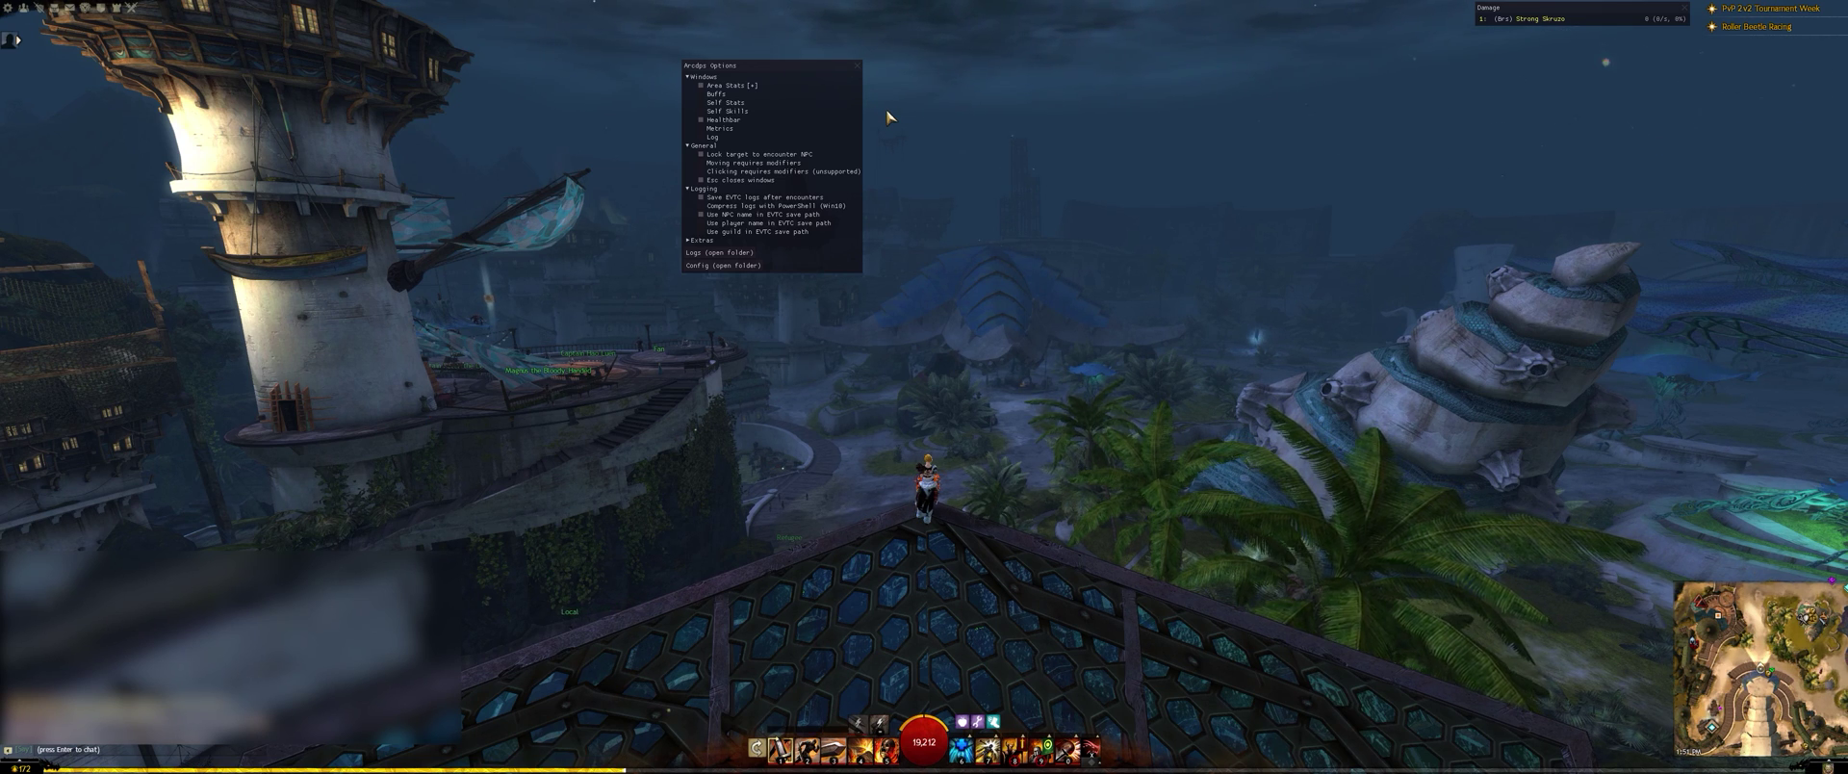
key(alt+shift+t)
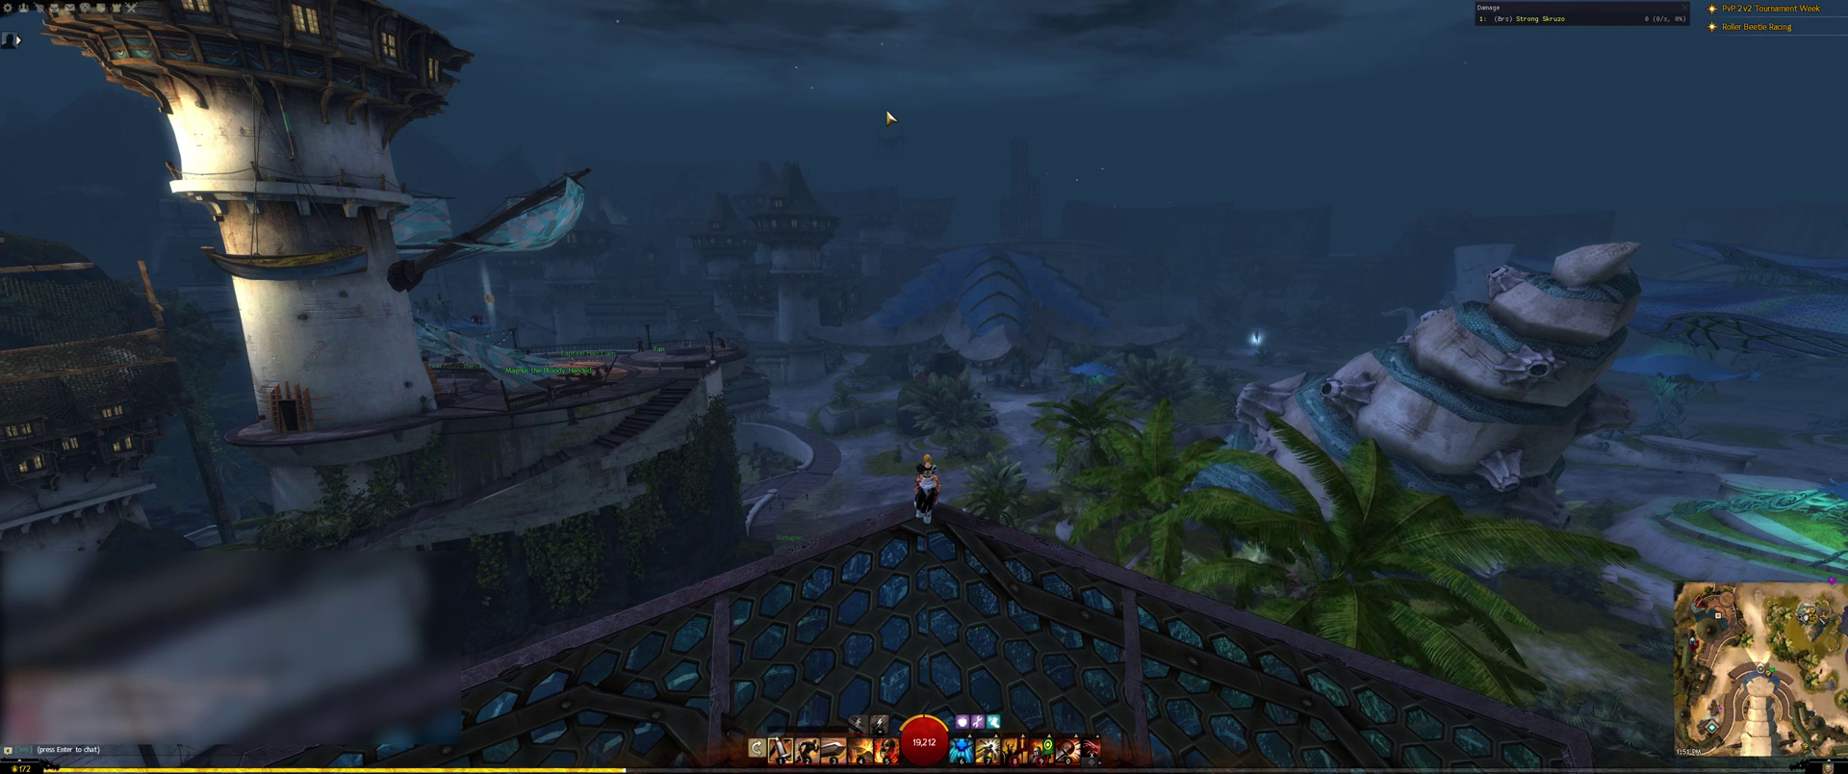
Open the build templates alongside the Hero build panel and save the current traits, gear and skills as "Test1"
key(alt+shift+y)
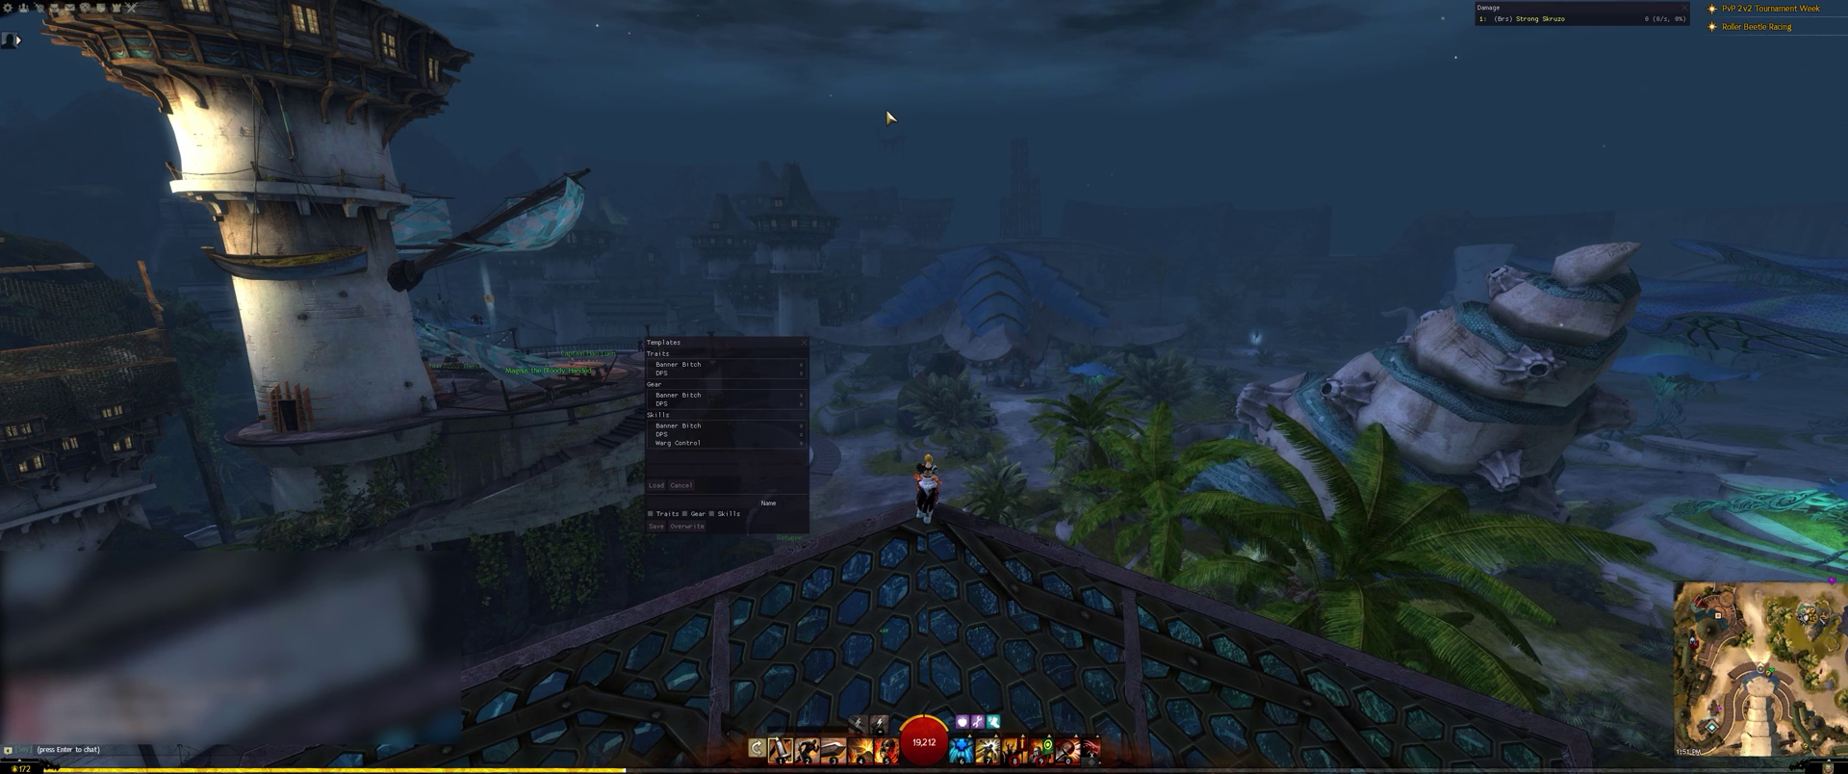
key(h)
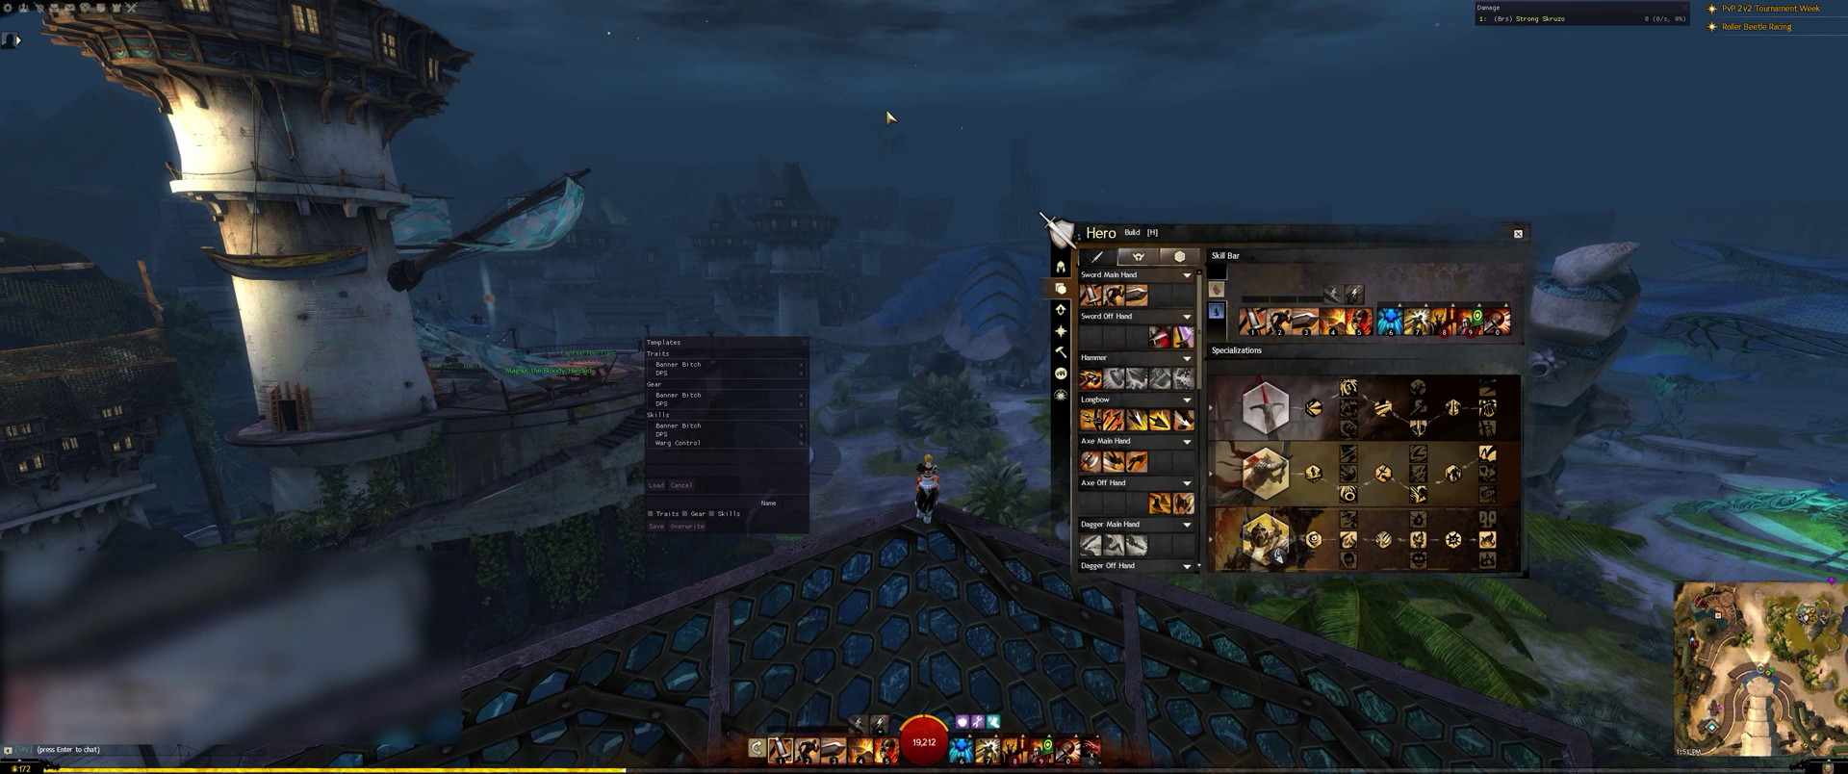
click(691, 504)
text(Test1)
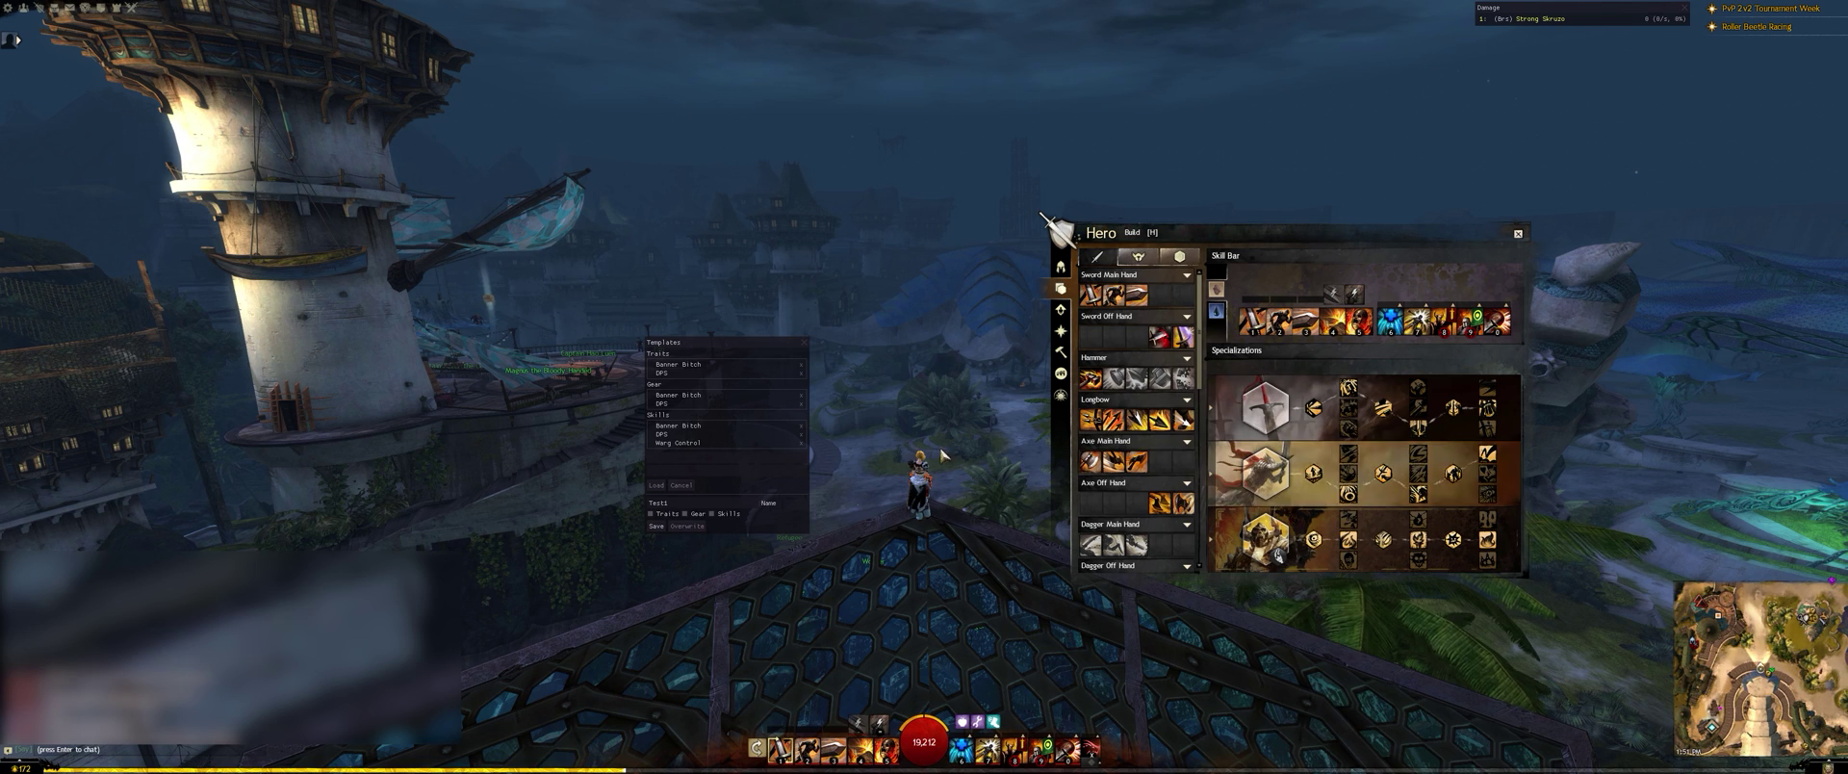
click(659, 527)
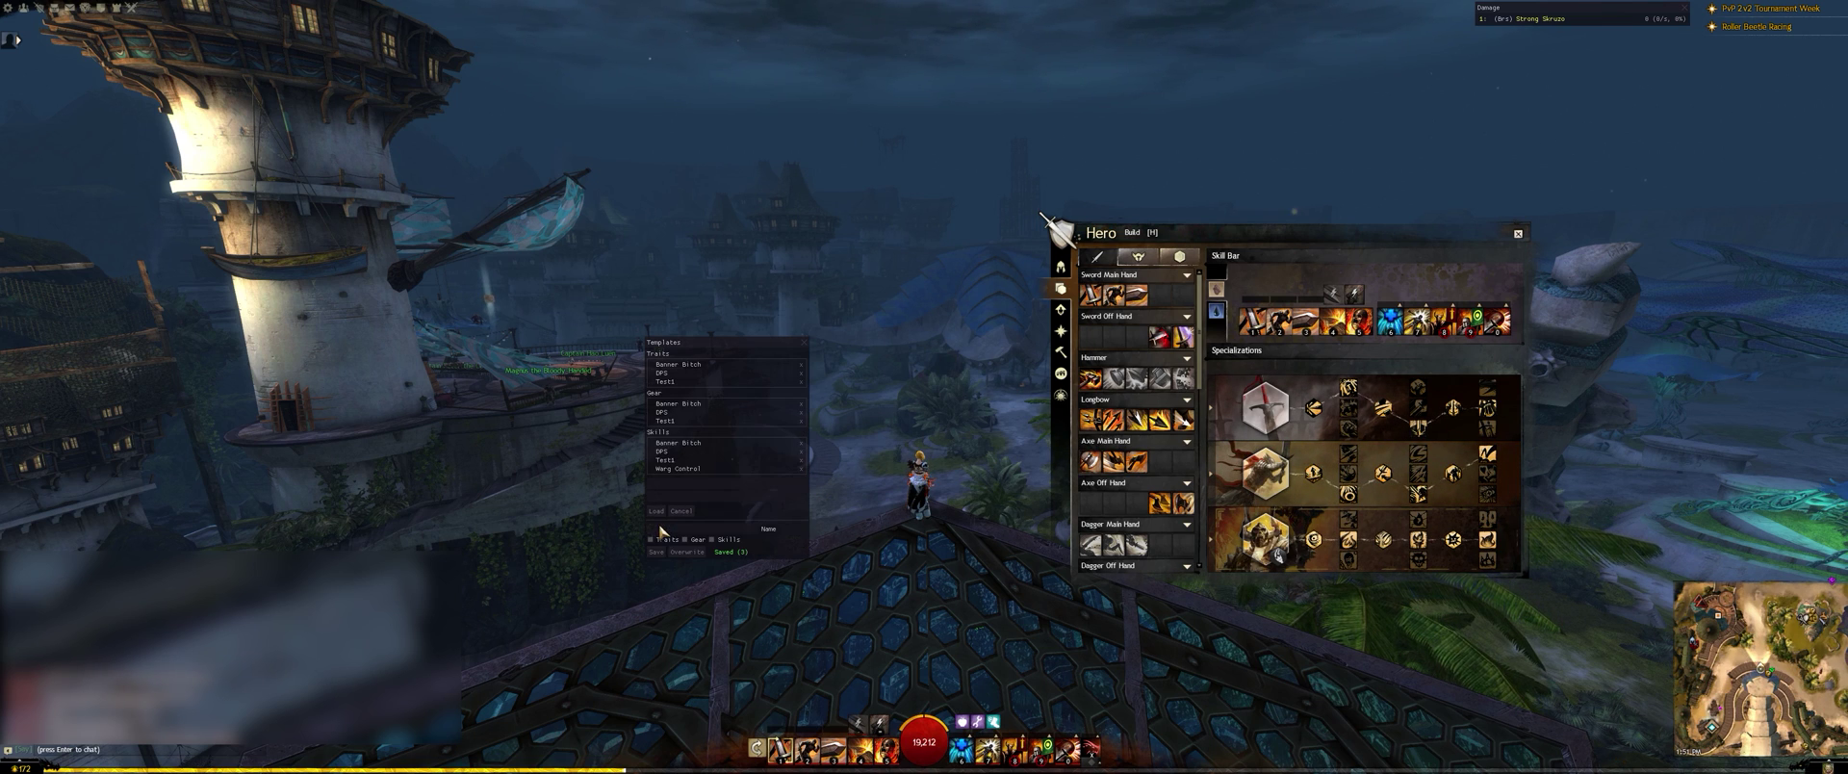
Load the DPS traits, gear and skills templates, and overwrite the three Test1 templates with that build
click(664, 451)
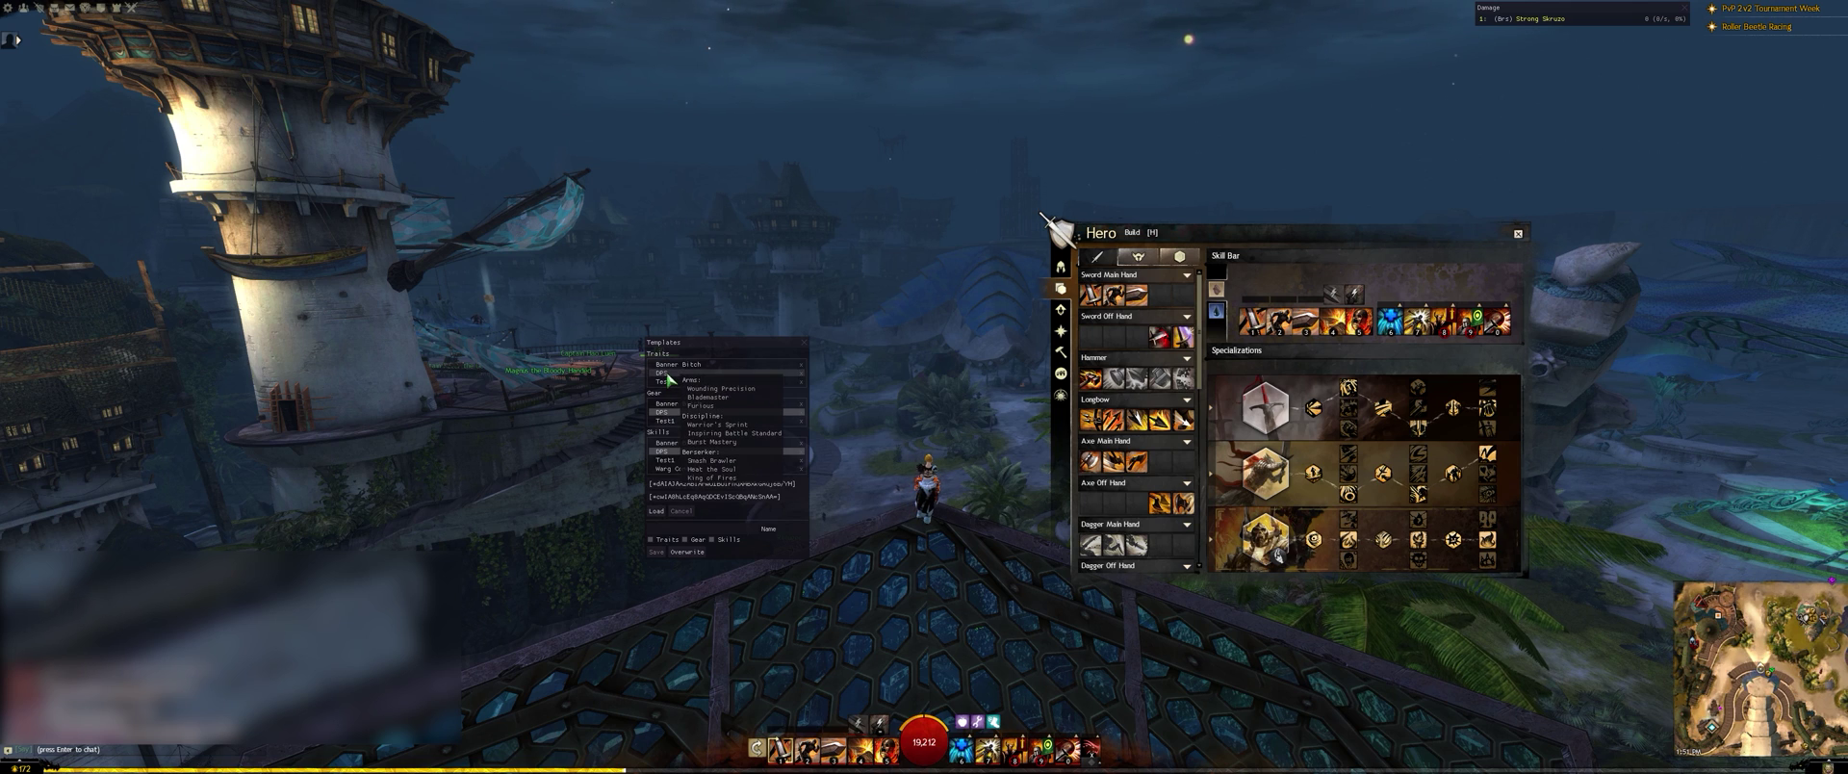
click(656, 512)
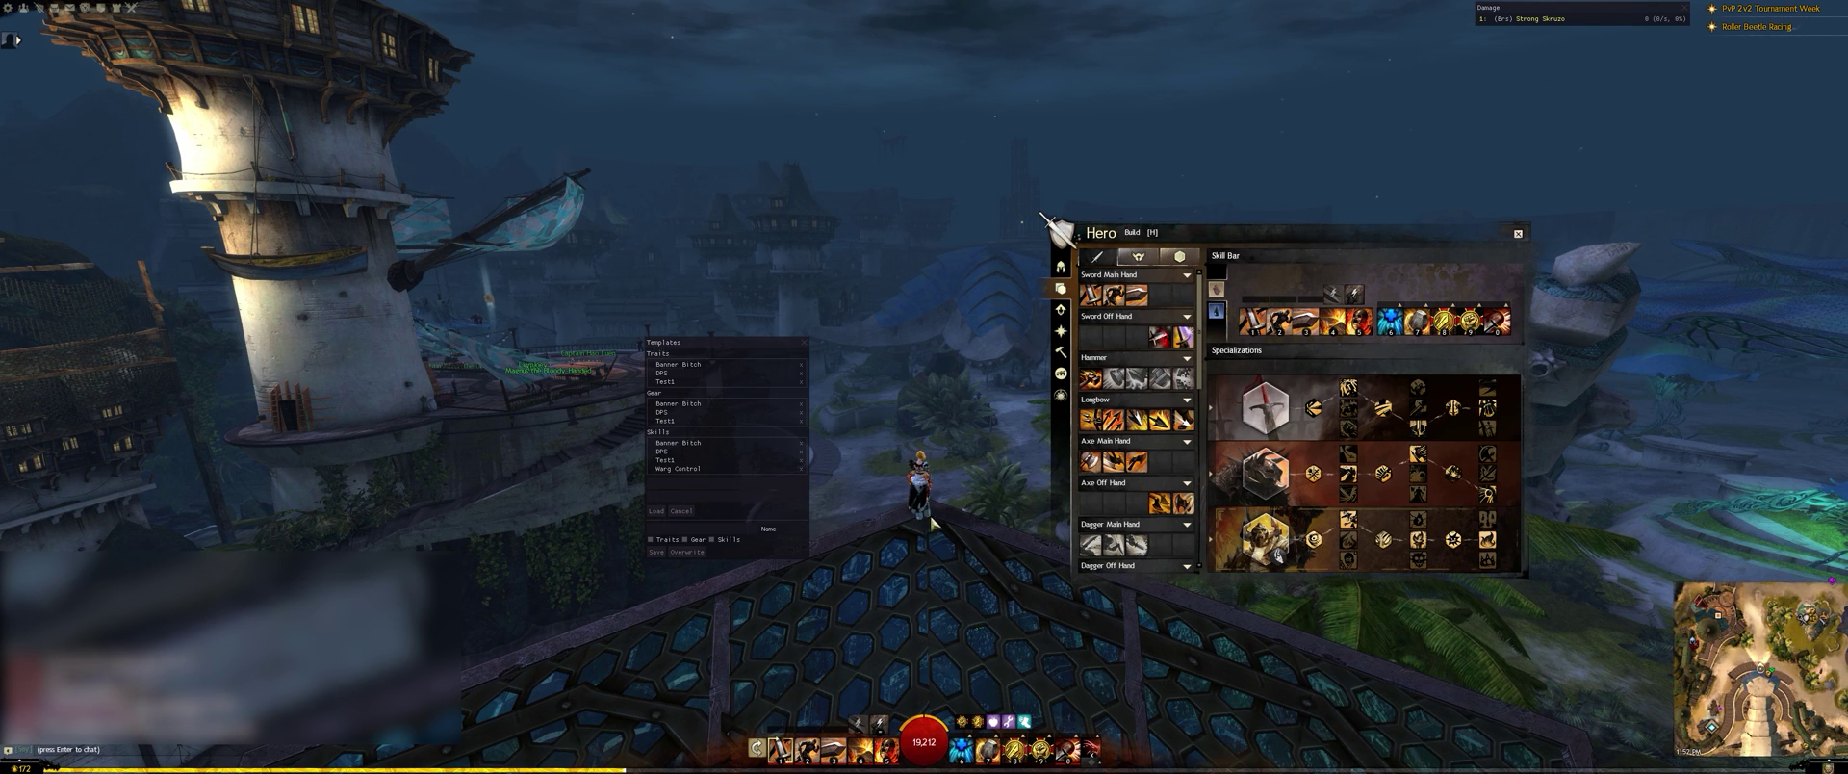
click(673, 381)
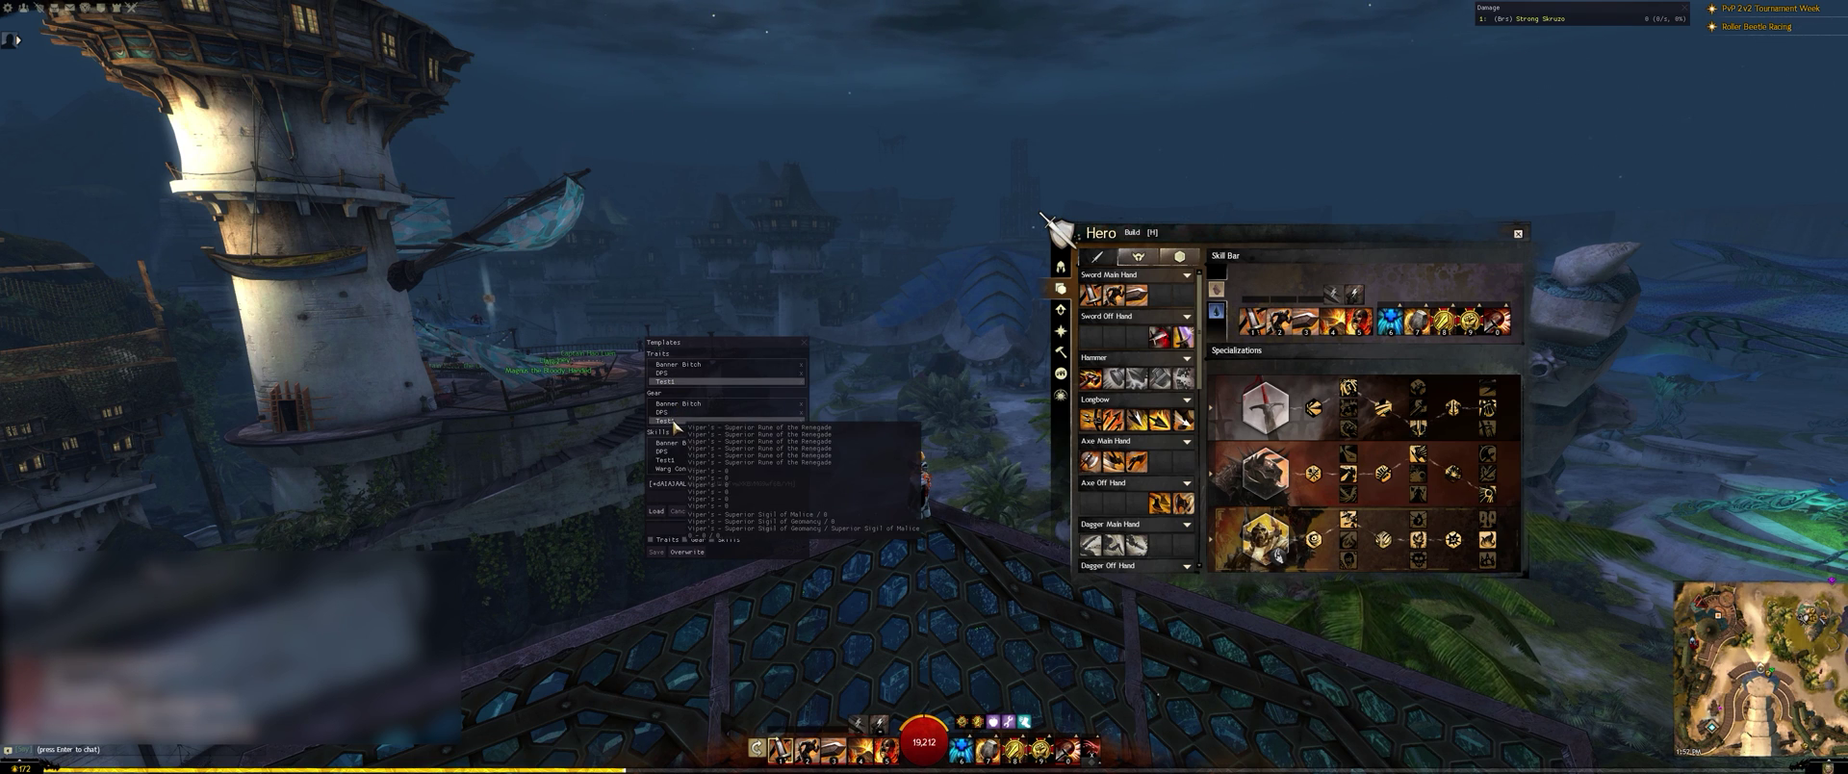
click(674, 420)
click(669, 459)
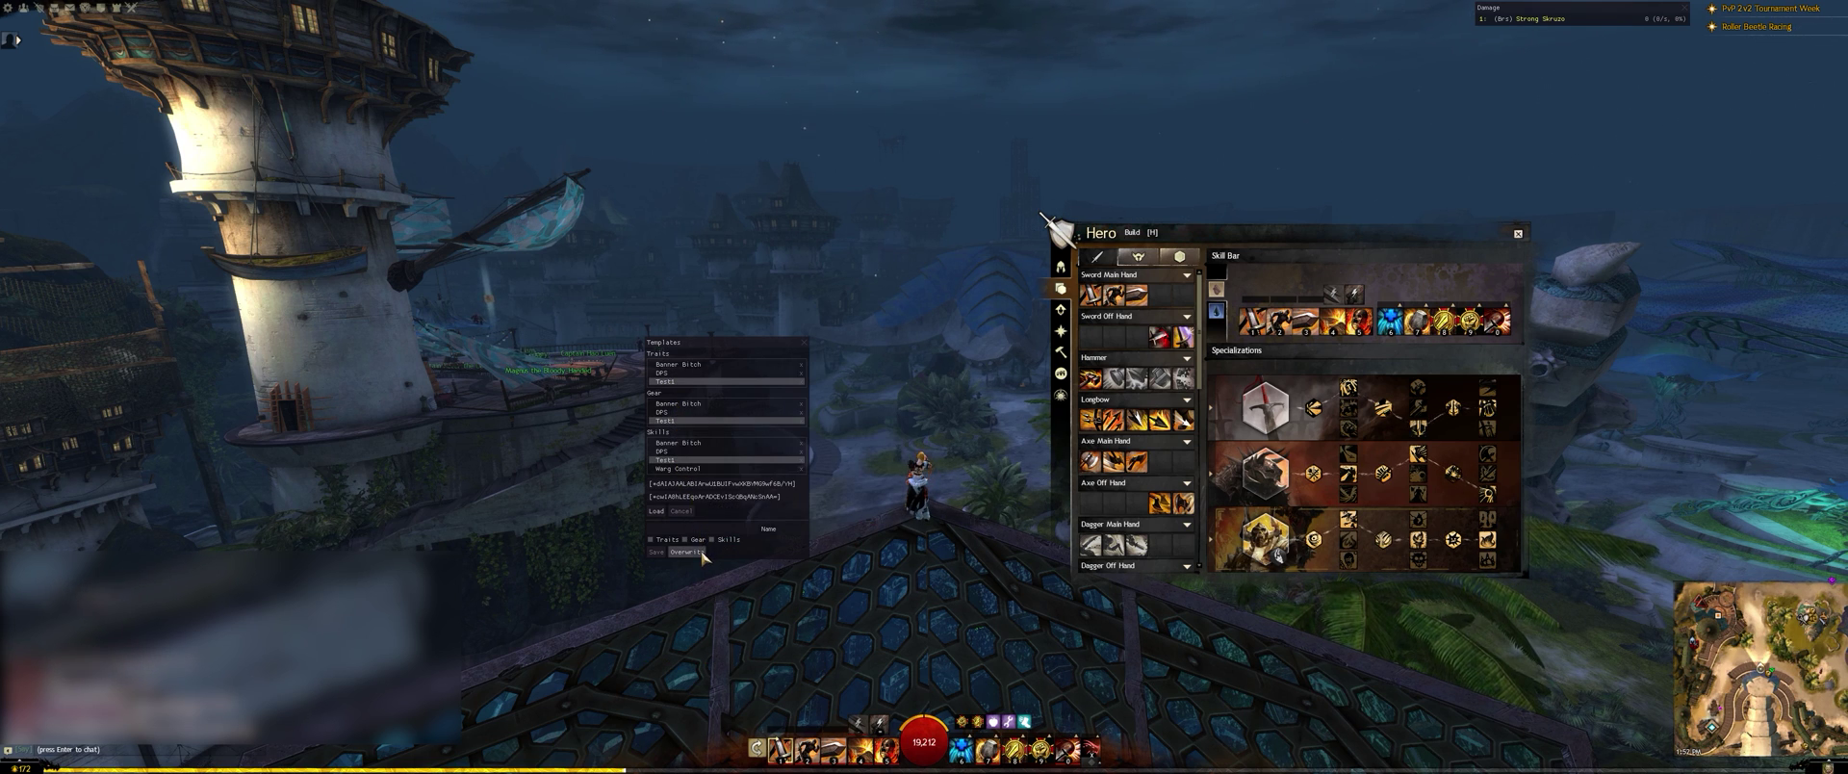
click(701, 555)
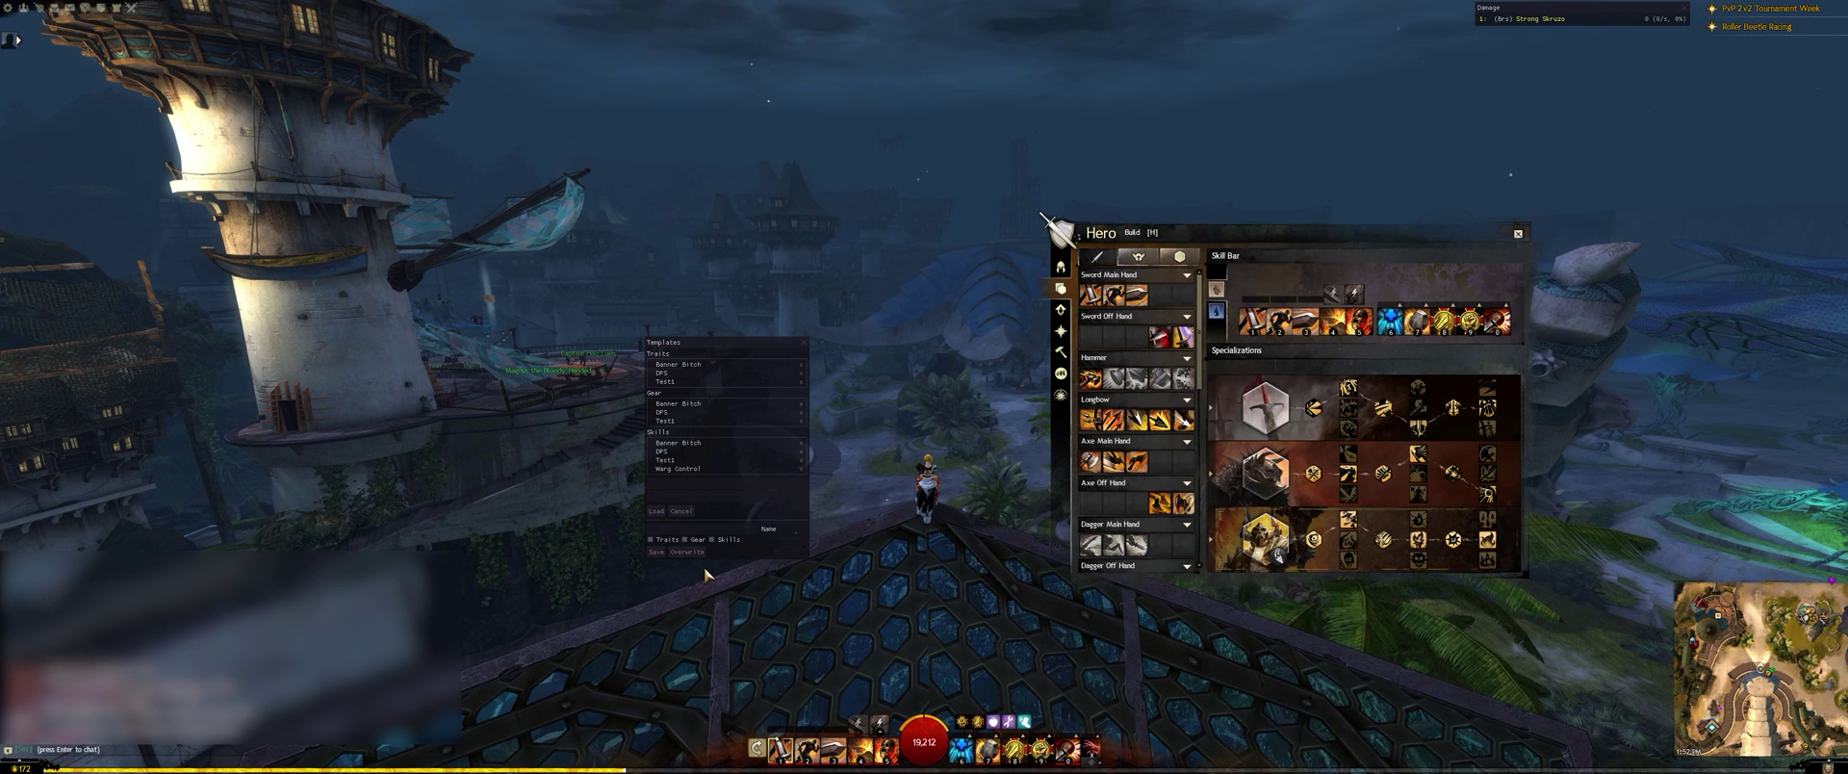
Inspect the character's detailed combat statistics from the damage list, moving the detail window clear before closing it
click(1561, 26)
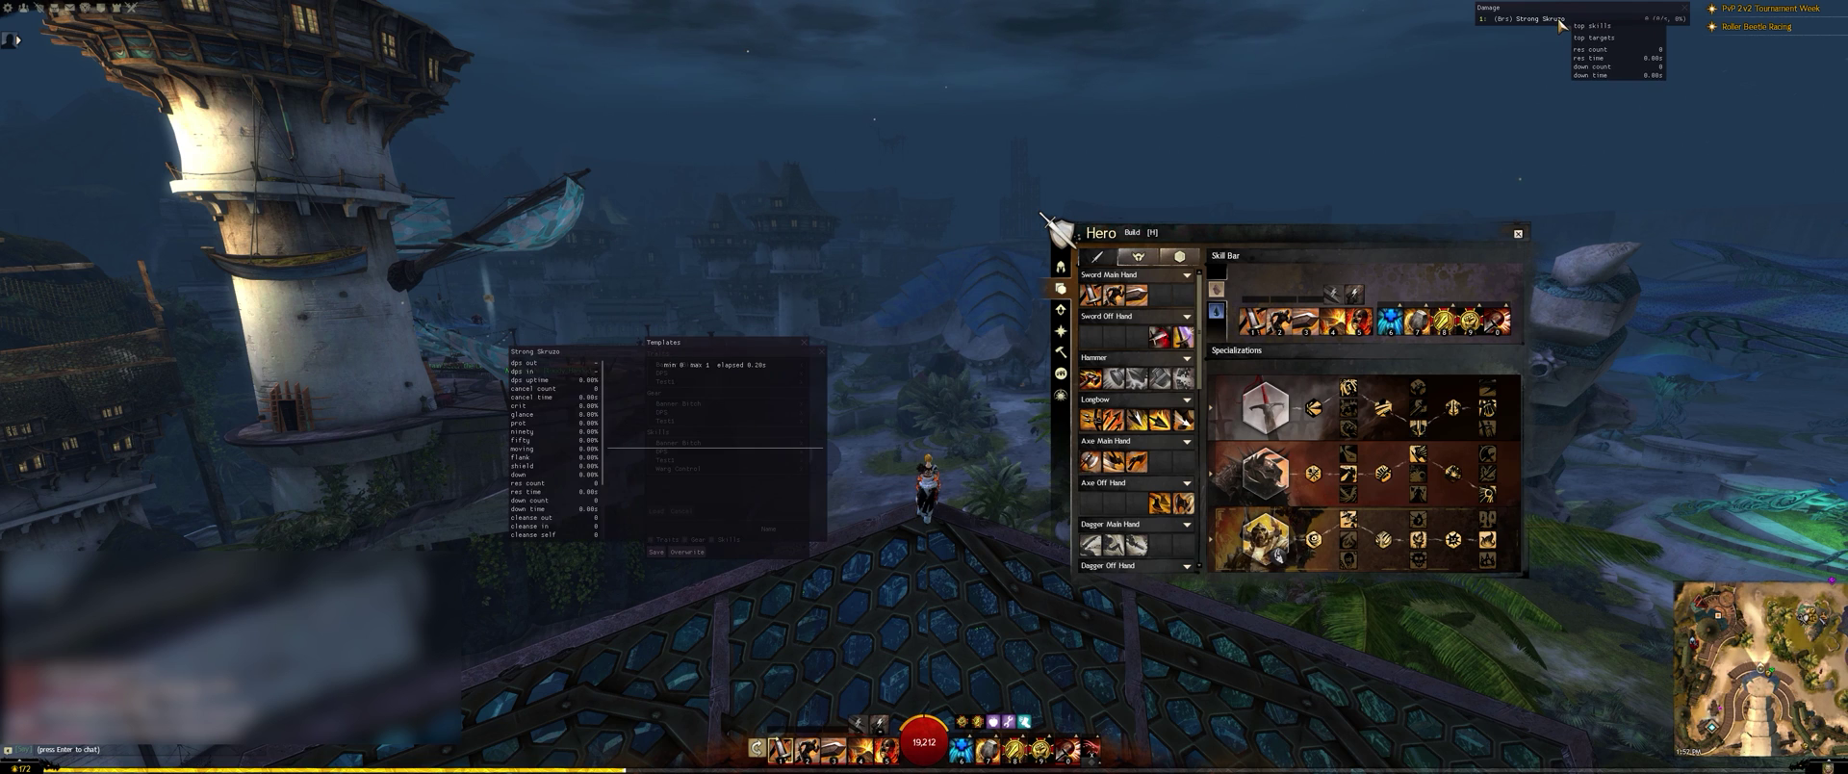
drag(566, 353, 779, 105)
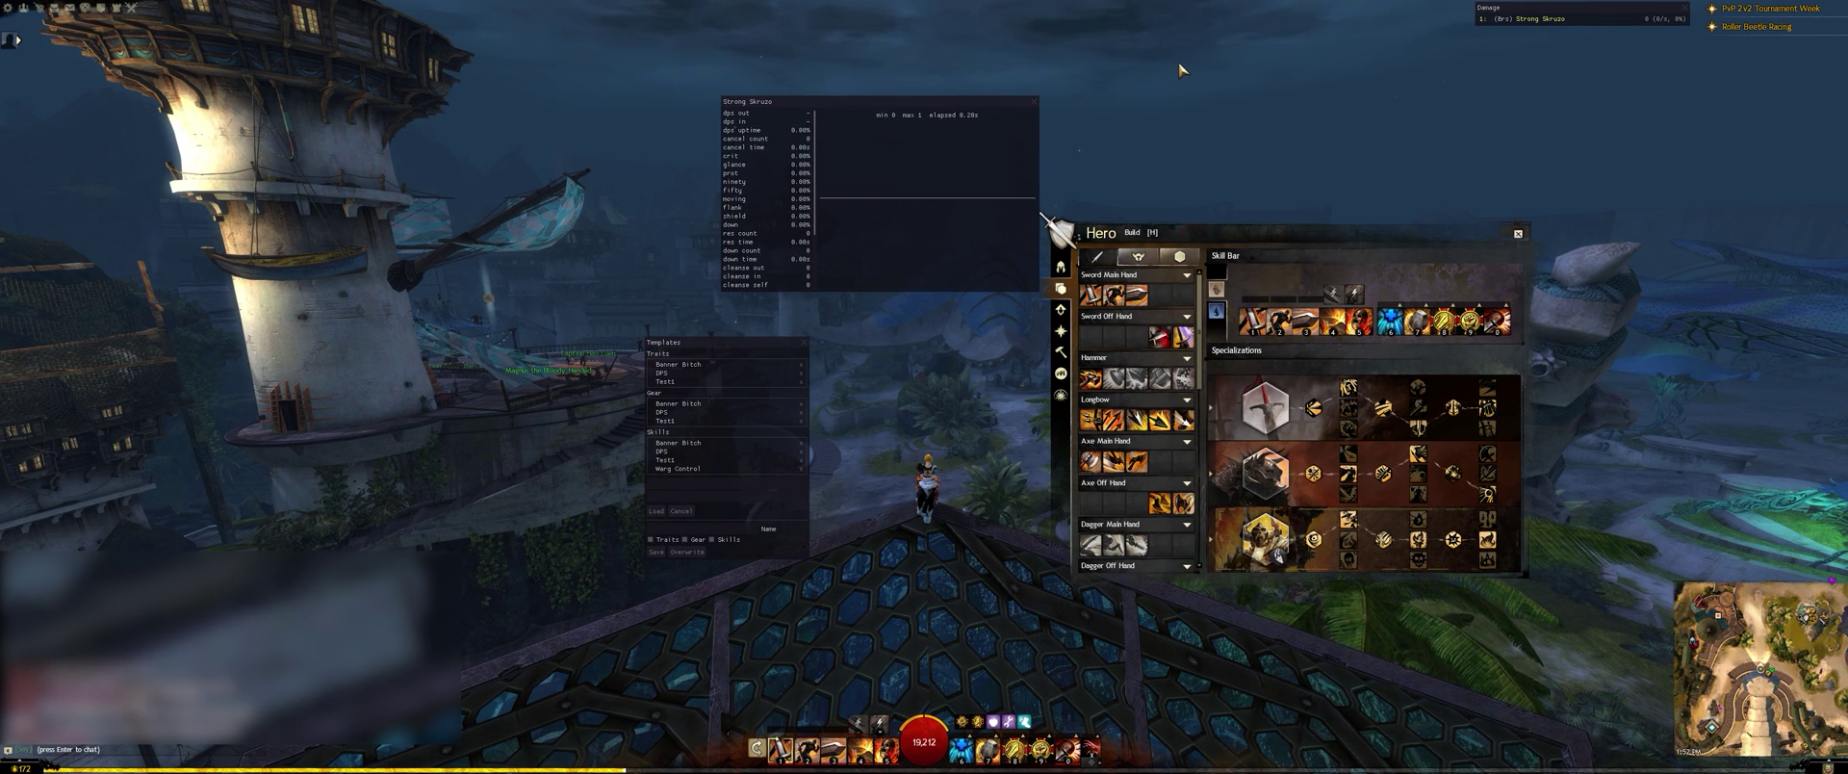
click(1033, 102)
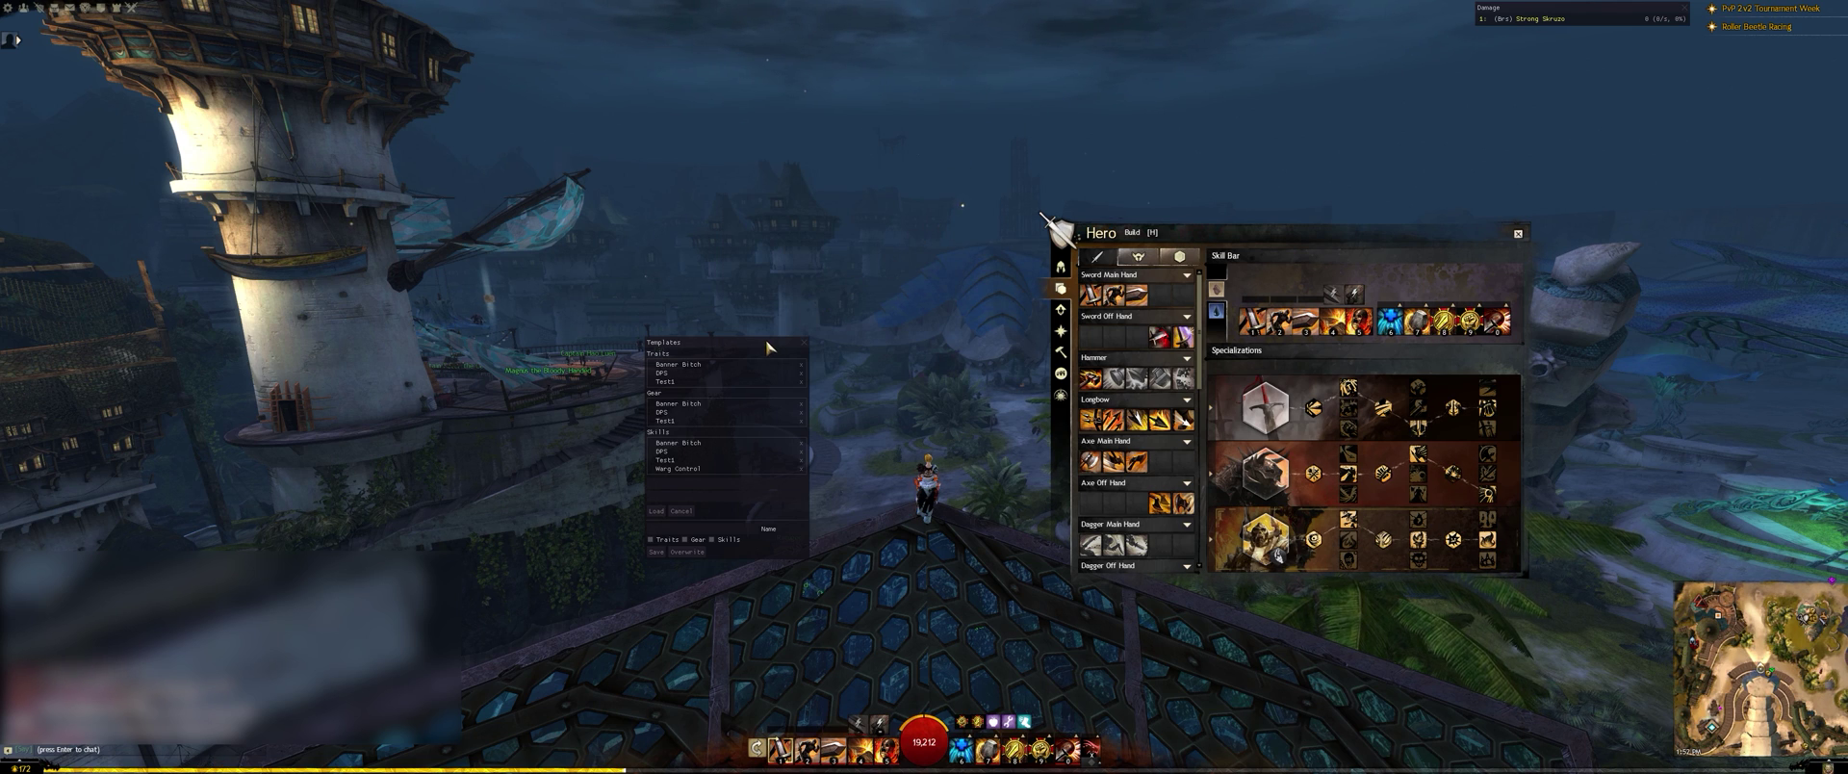
Shift the build templates window slightly, and close it along with the Hero panel
drag(768, 346, 766, 340)
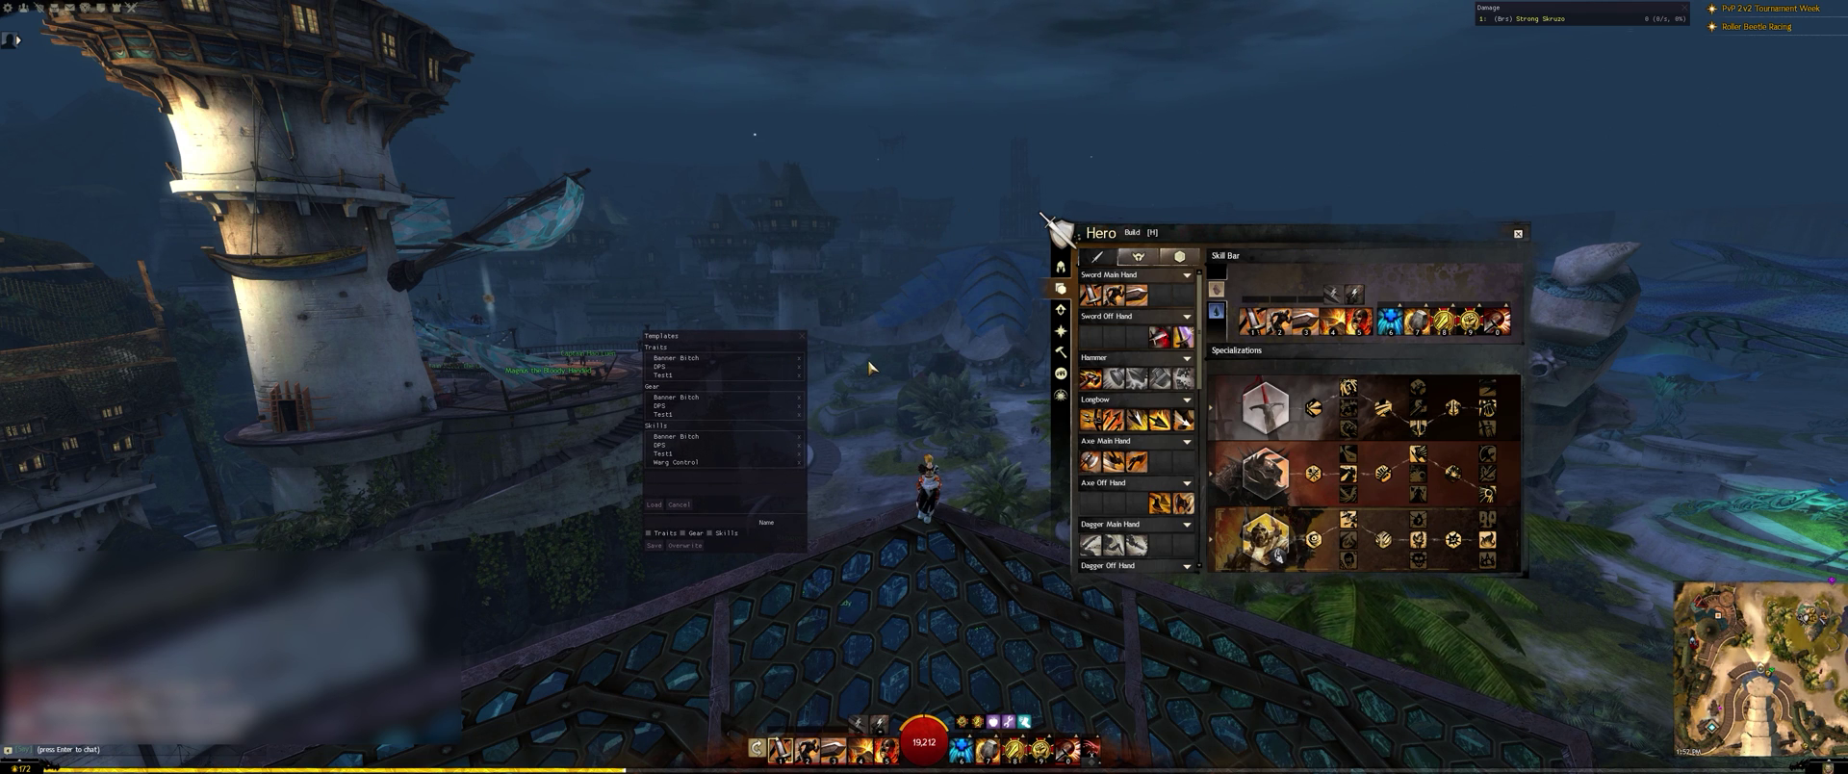
key(alt+shift+t)
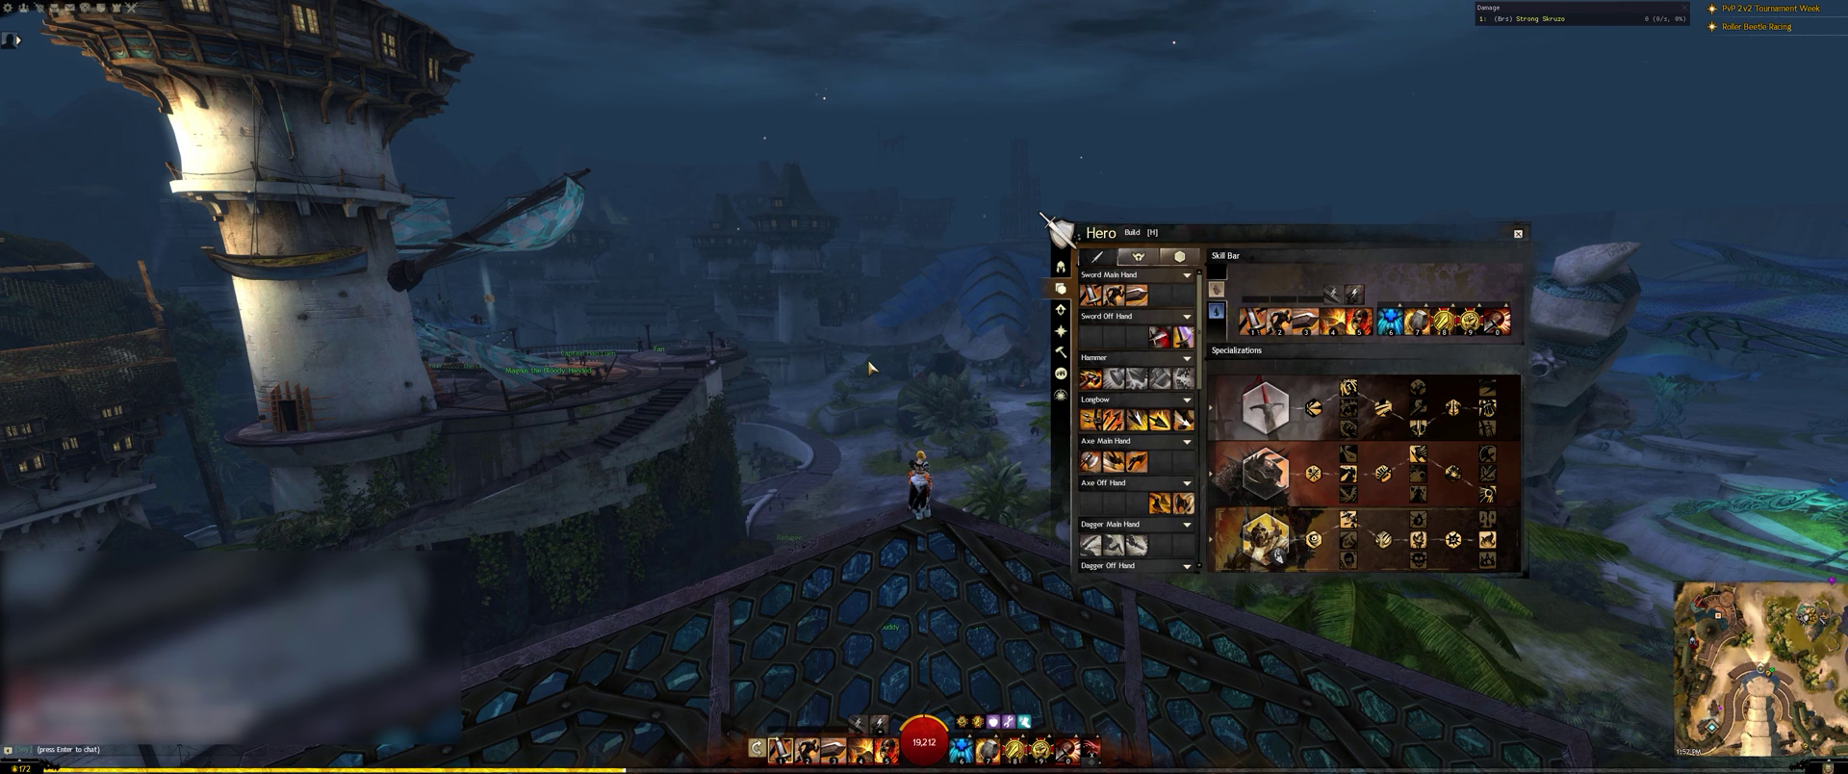
key(h)
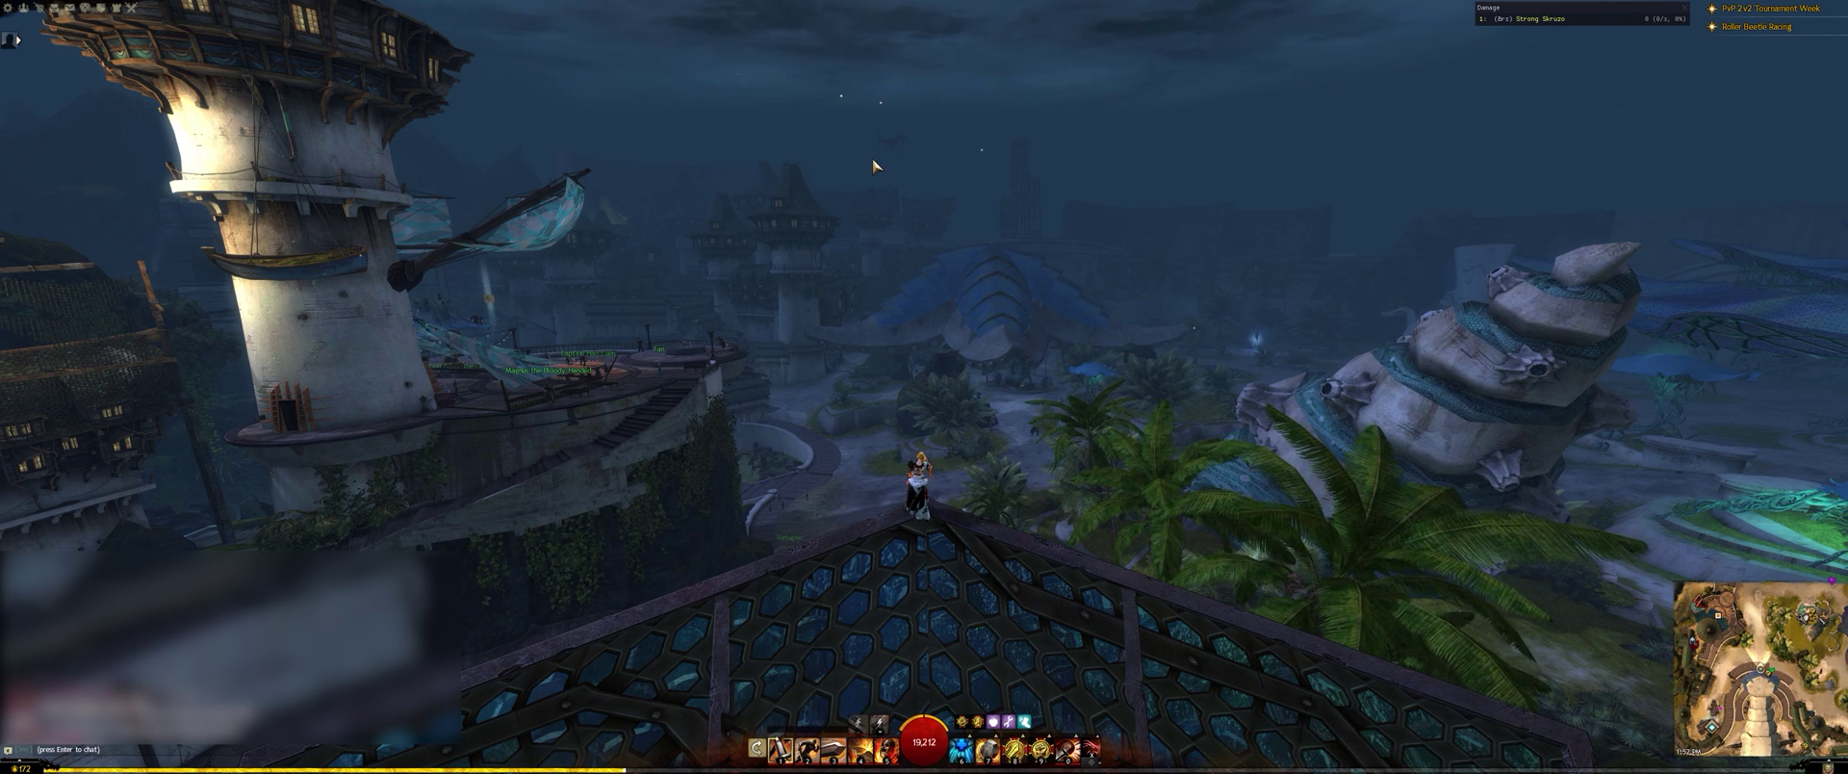
Switch to File Explorer and highlight the three arcdps DLL files in the bin64 folder, then clear the selection
key(alt+Tab)
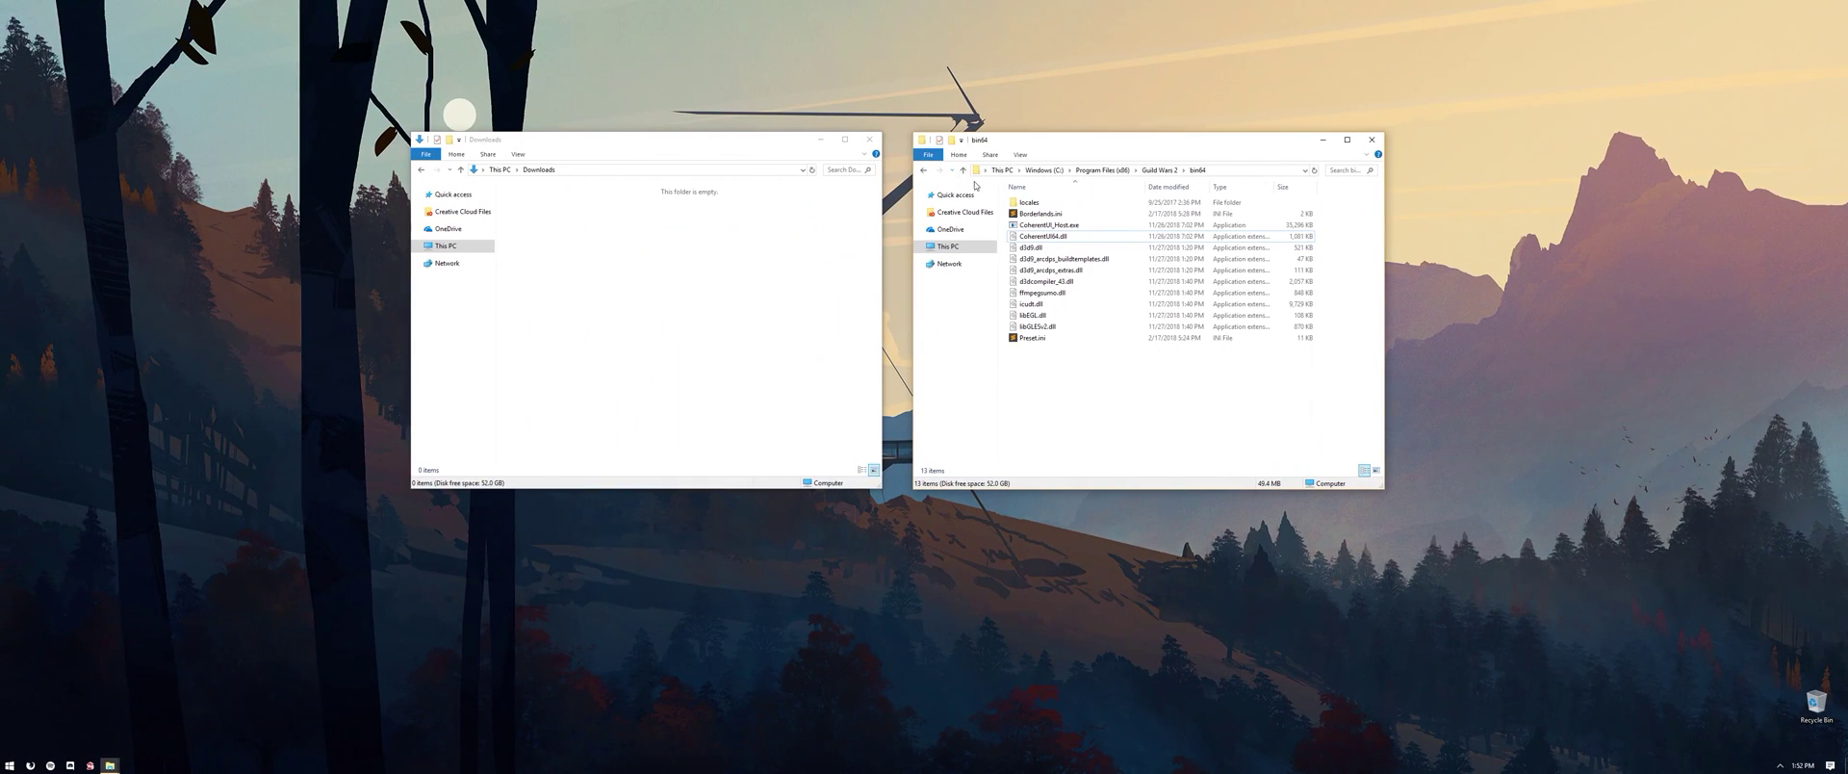
click(1068, 247)
shift+click(1107, 271)
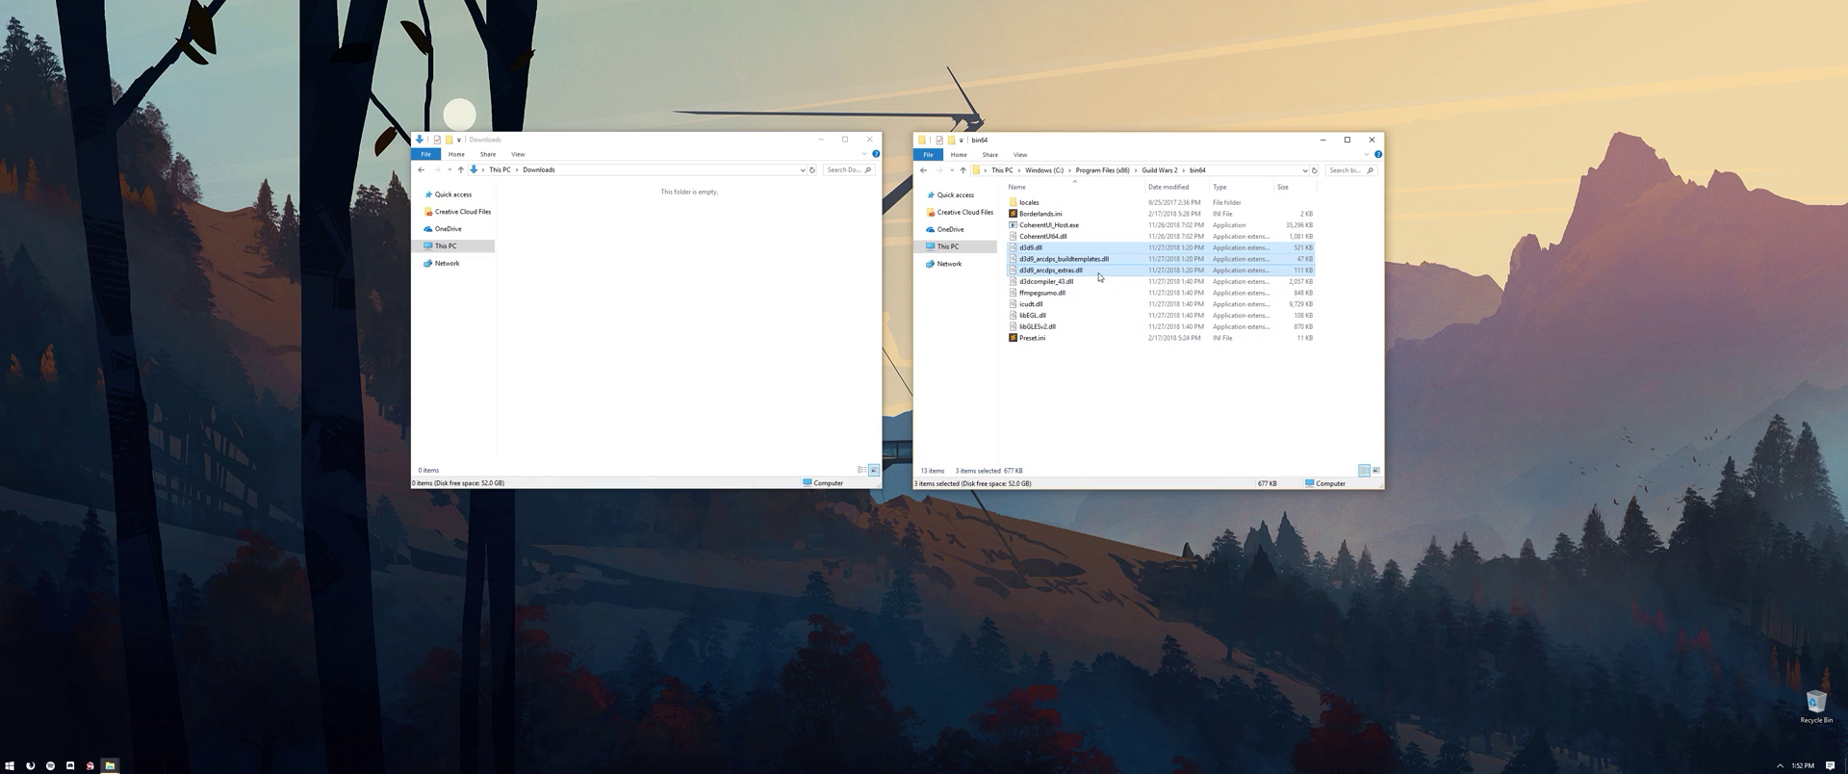
click(1093, 403)
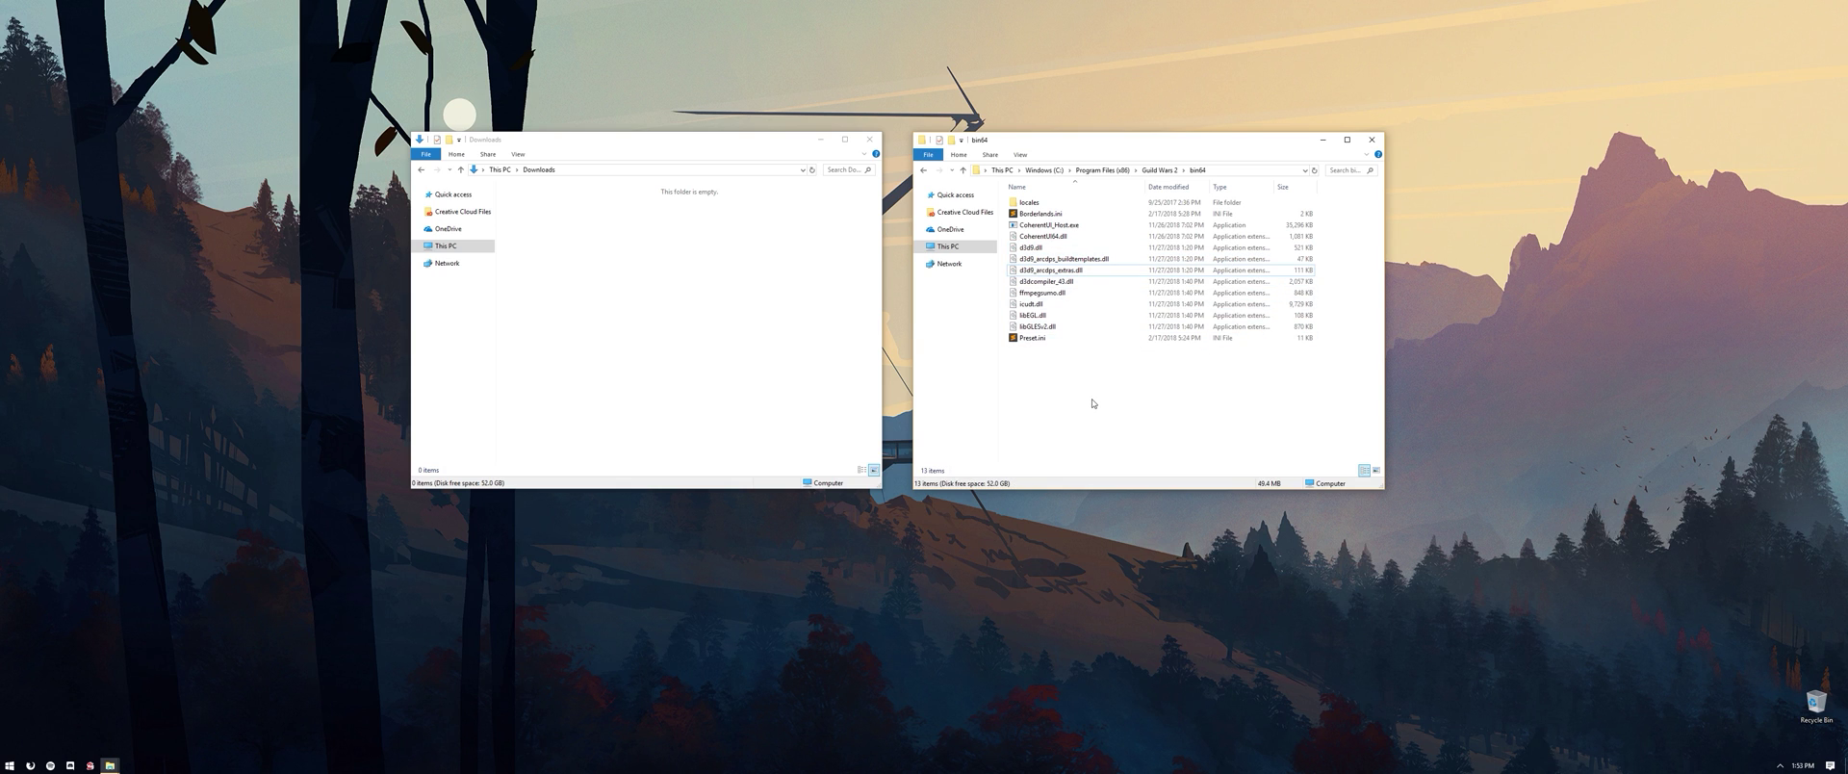